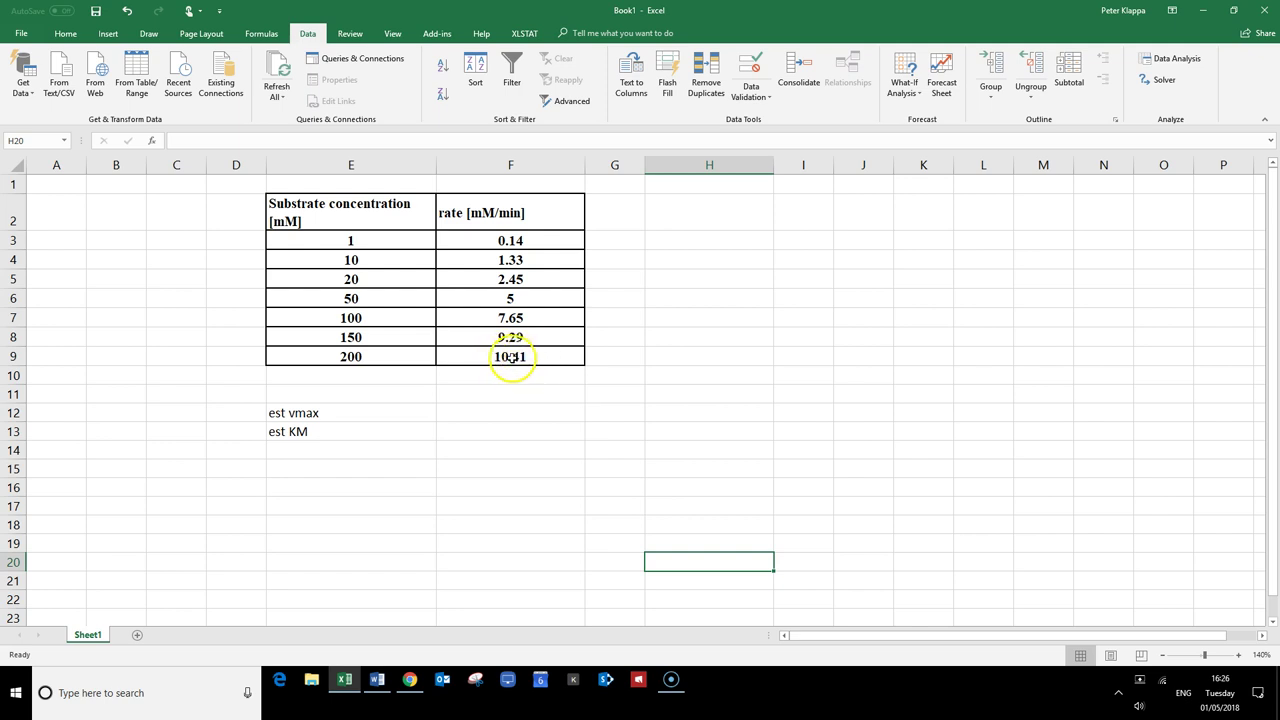
Enter 15 as the est vmax value in F12 and 100 as the est KM value in F13
left_click(459, 413)
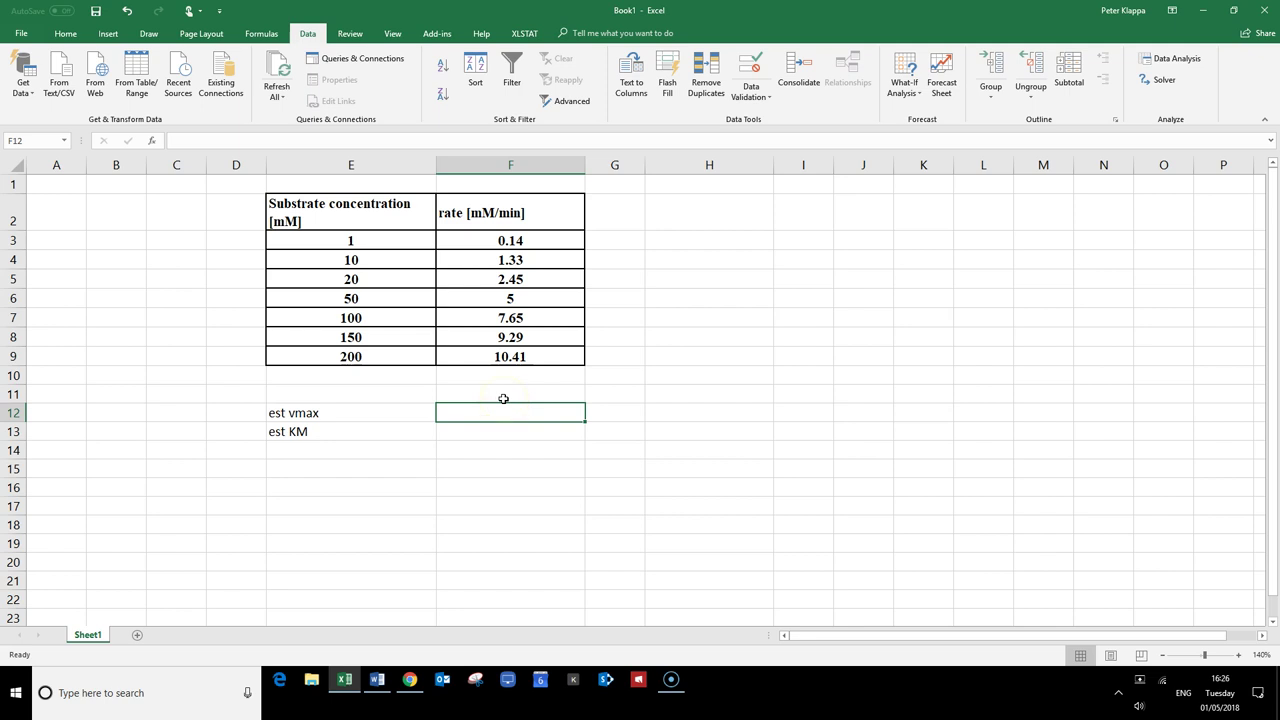
type("15")
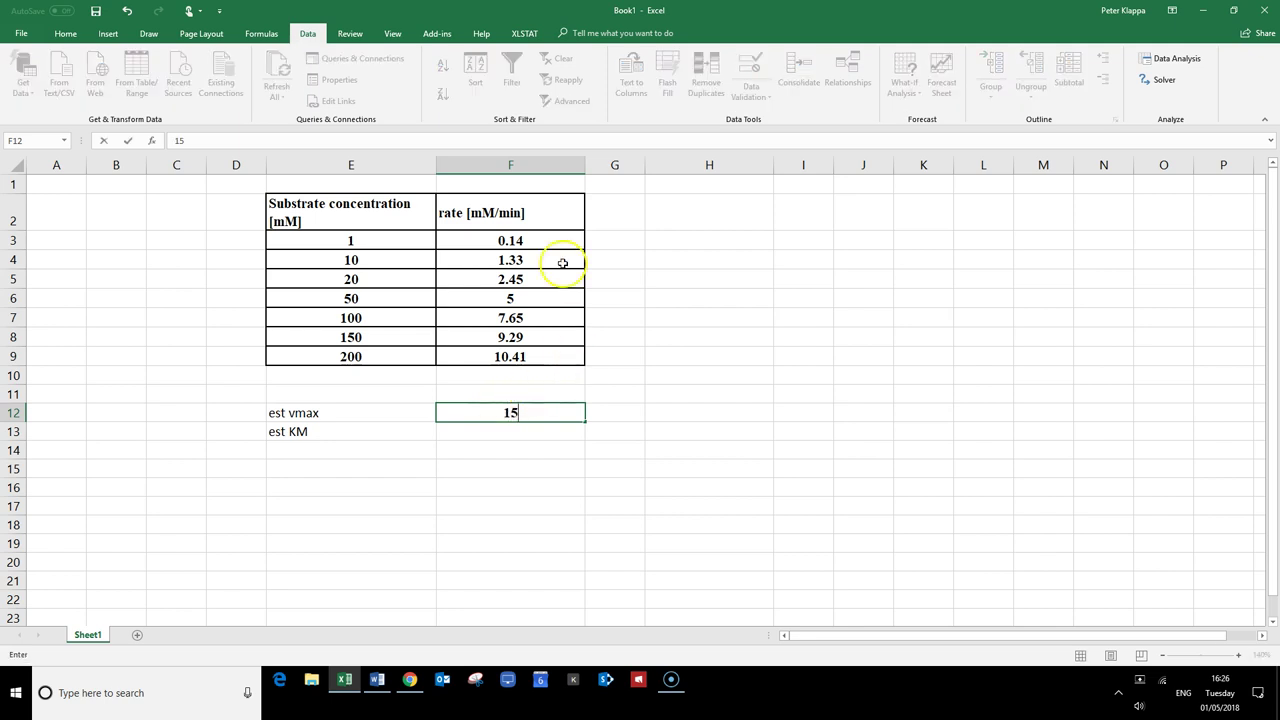
left_click(505, 433)
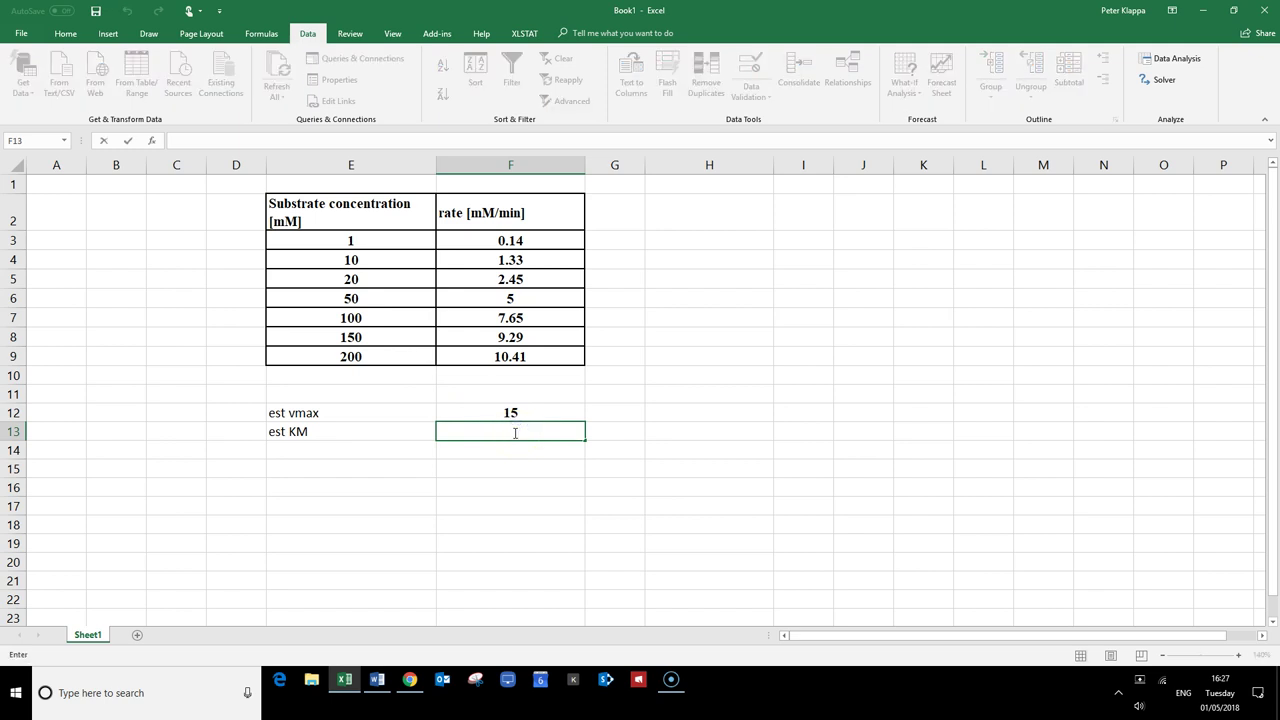
type("100")
Widen column G and enter the heading "est rate" in G2
left_click_drag(650, 166, 706, 163)
left_click(645, 166)
left_click(661, 218)
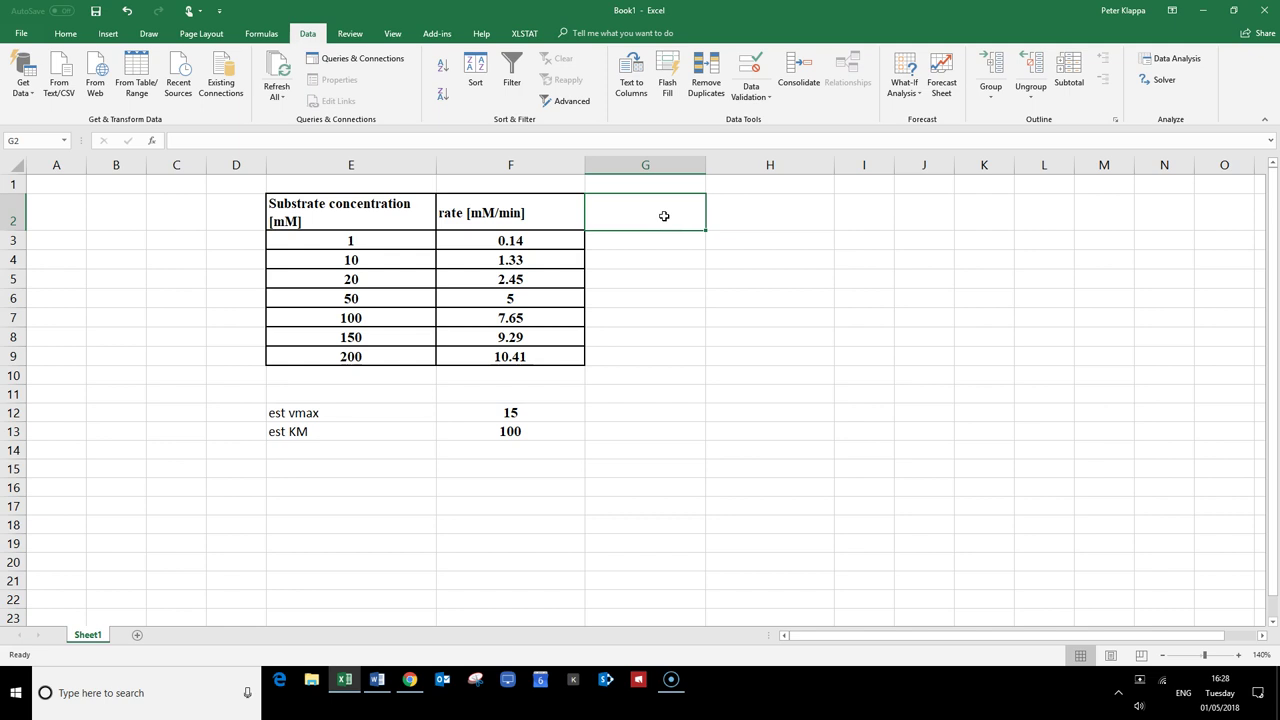
type("est rate")
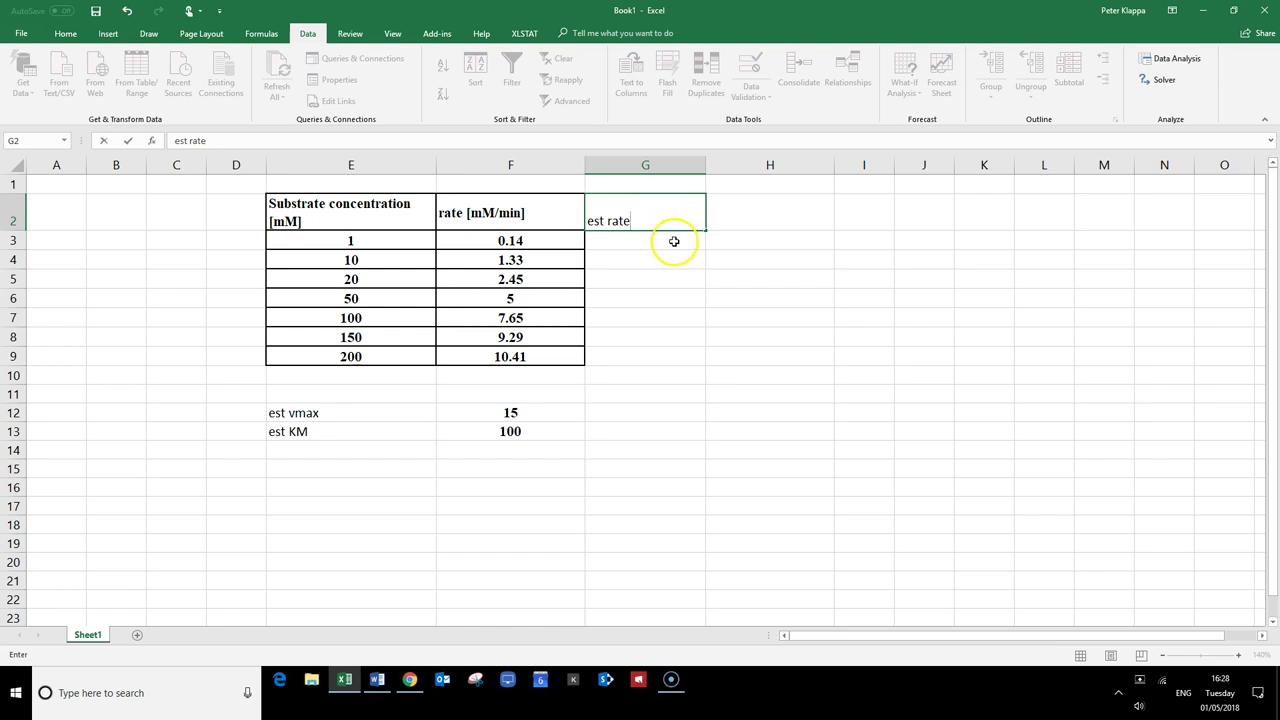
Calculate the estimated rate in G3 with =$F$12*E3/($F$13+E3) and fill the formula down to G9
double_click(675, 241)
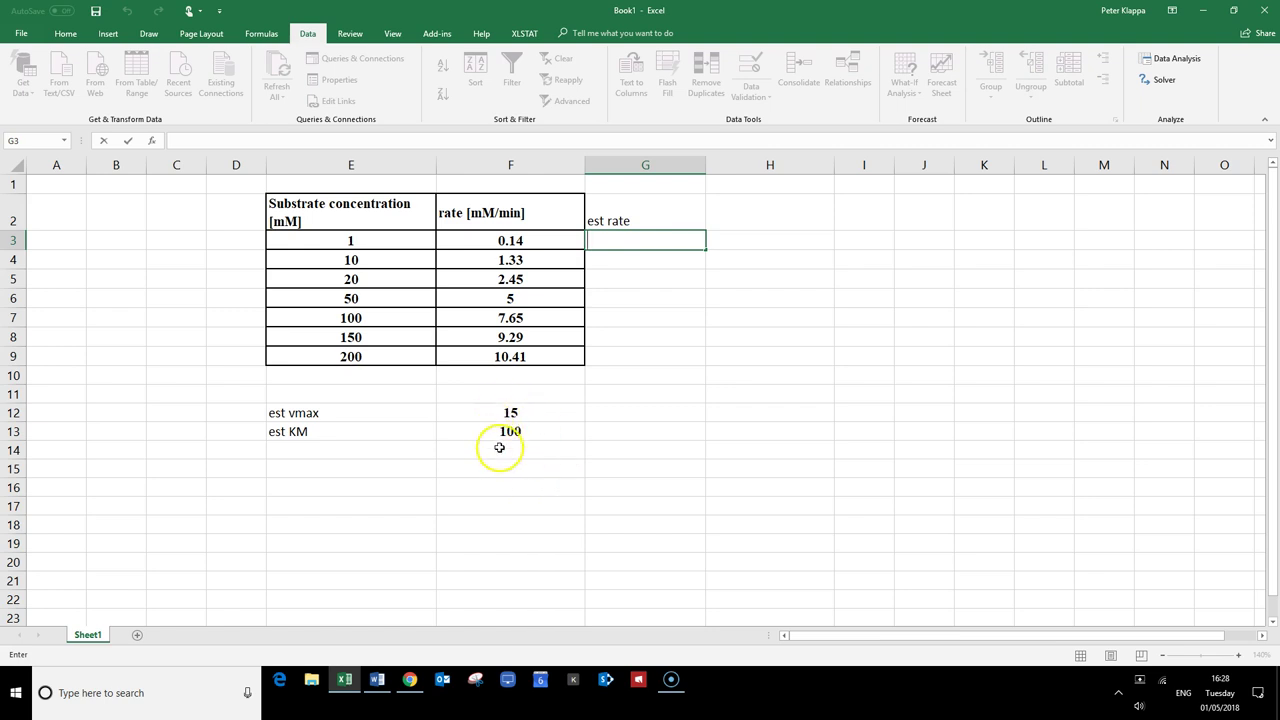
left_click(631, 243)
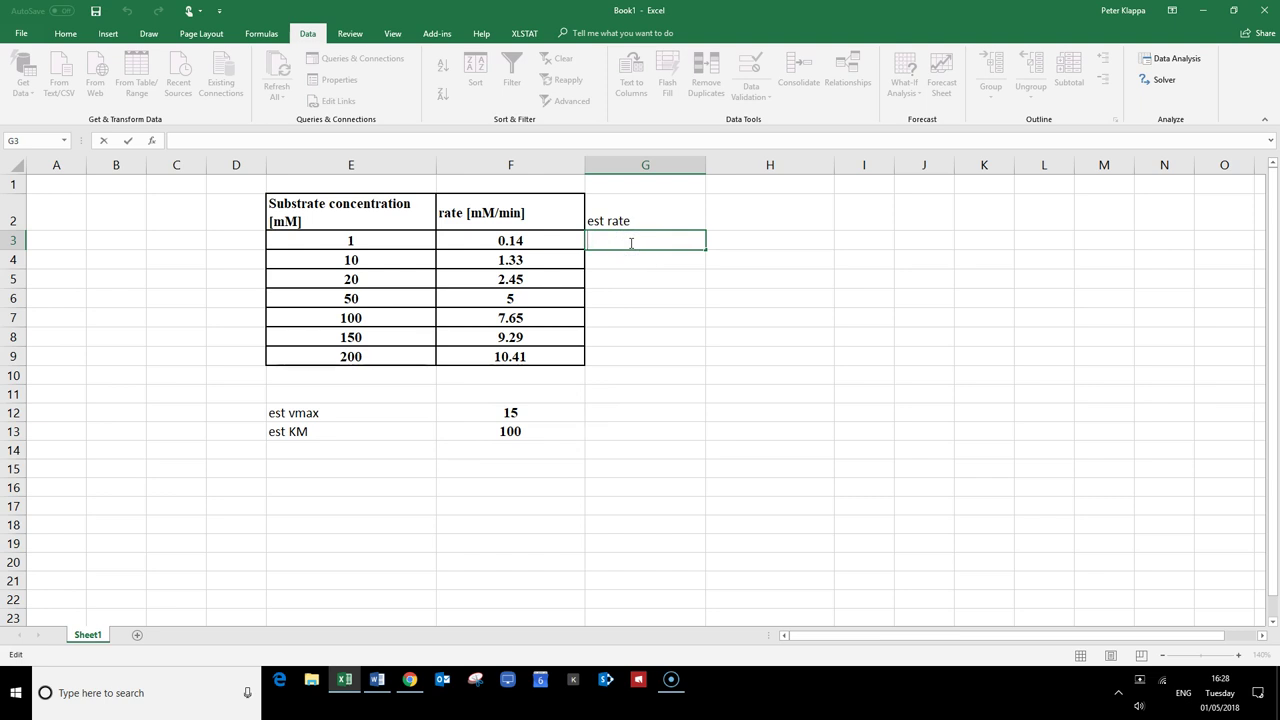
type("=")
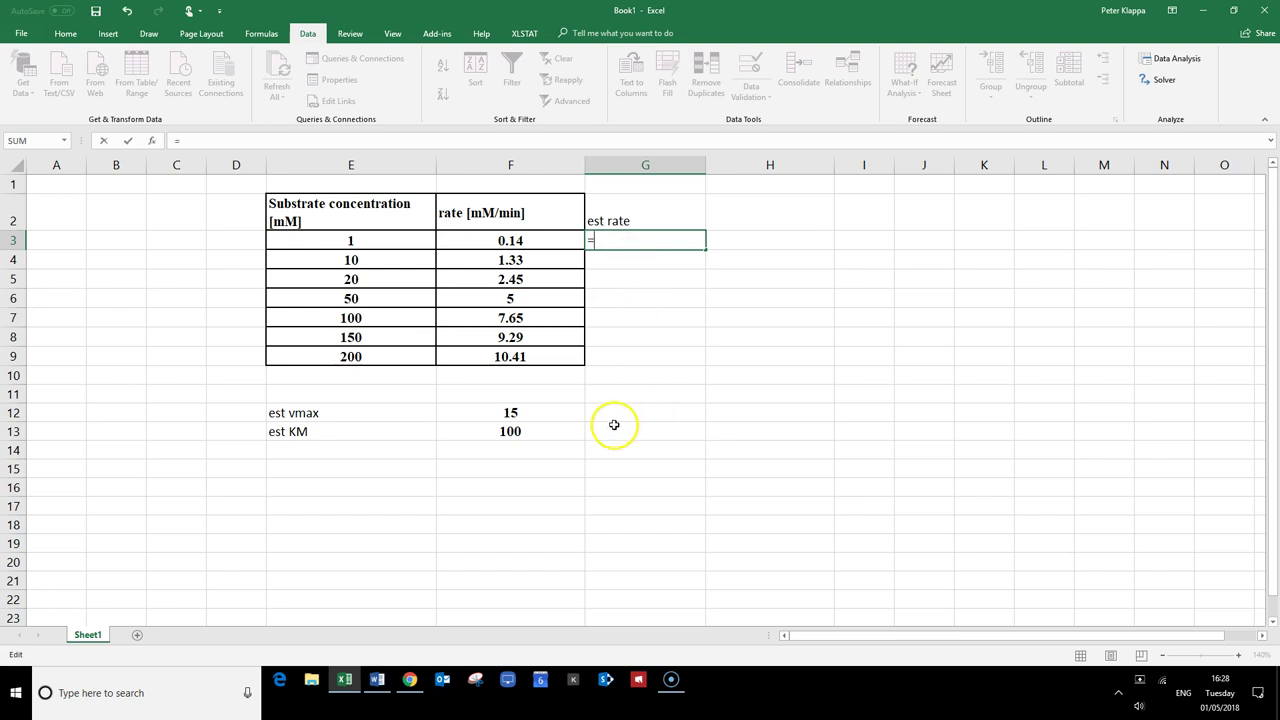
left_click(507, 413)
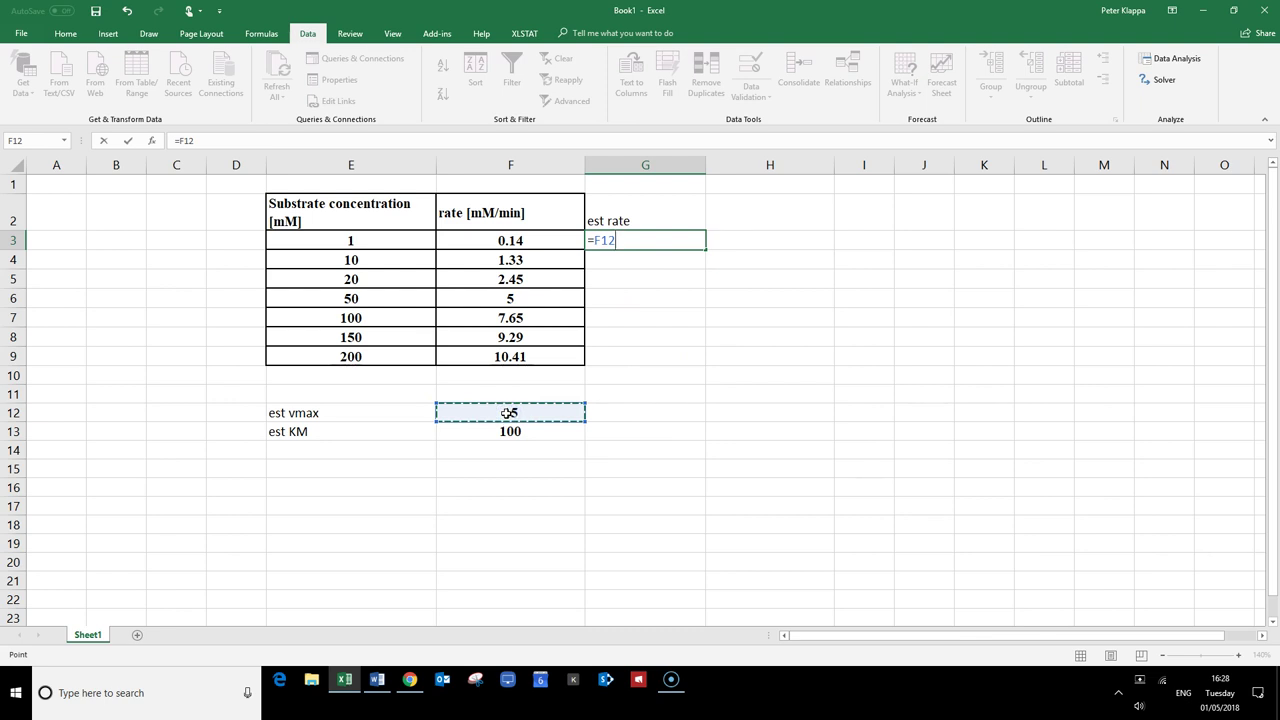
key("F4")
left_click(513, 413)
type("*")
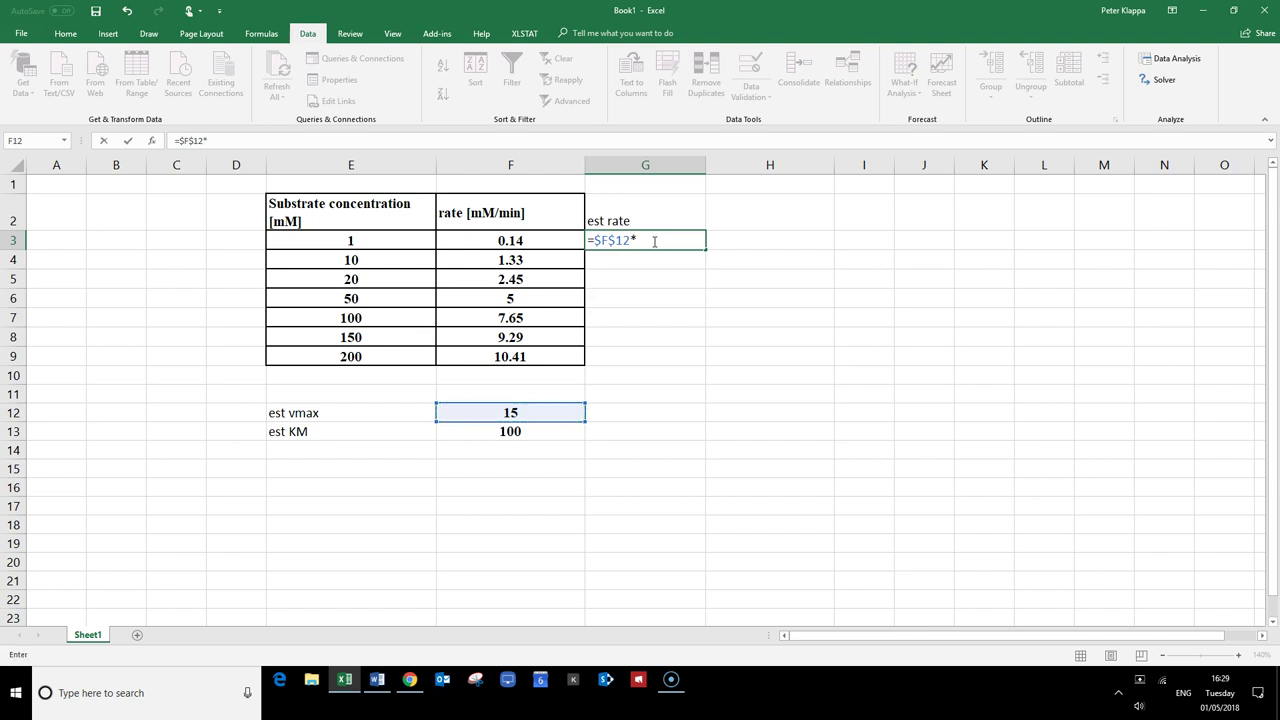
left_click(380, 244)
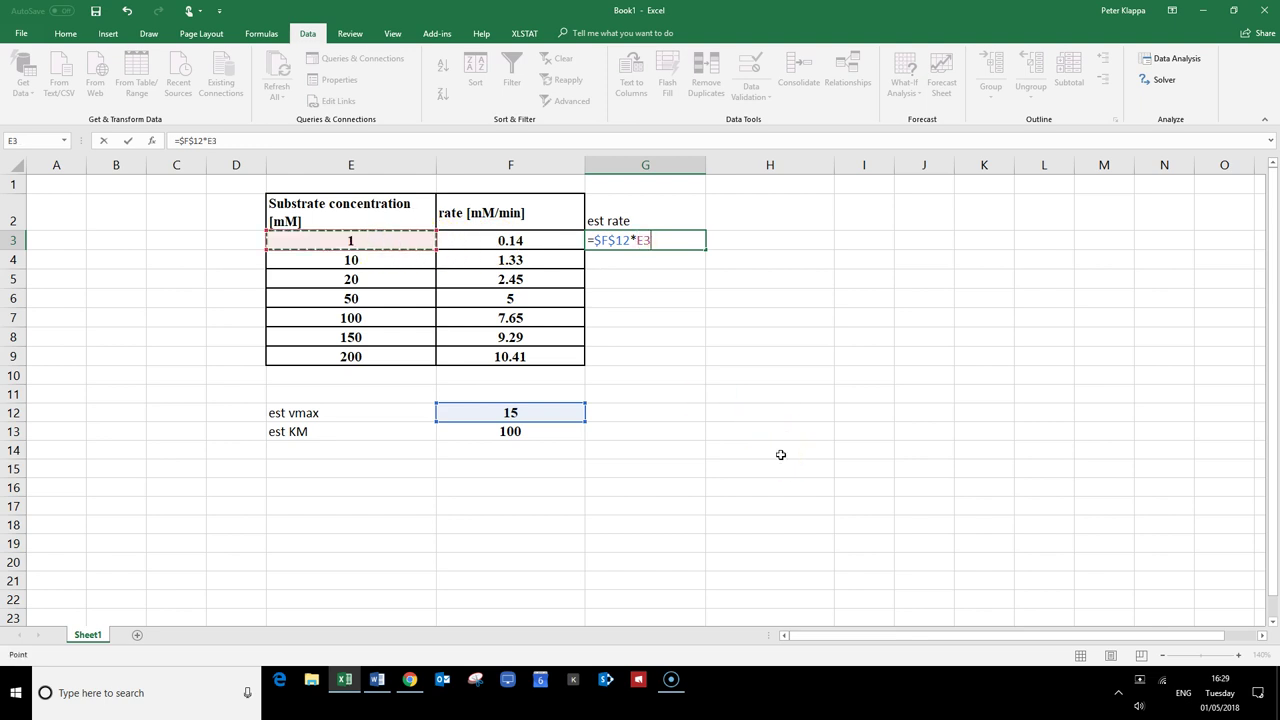
type("/(")
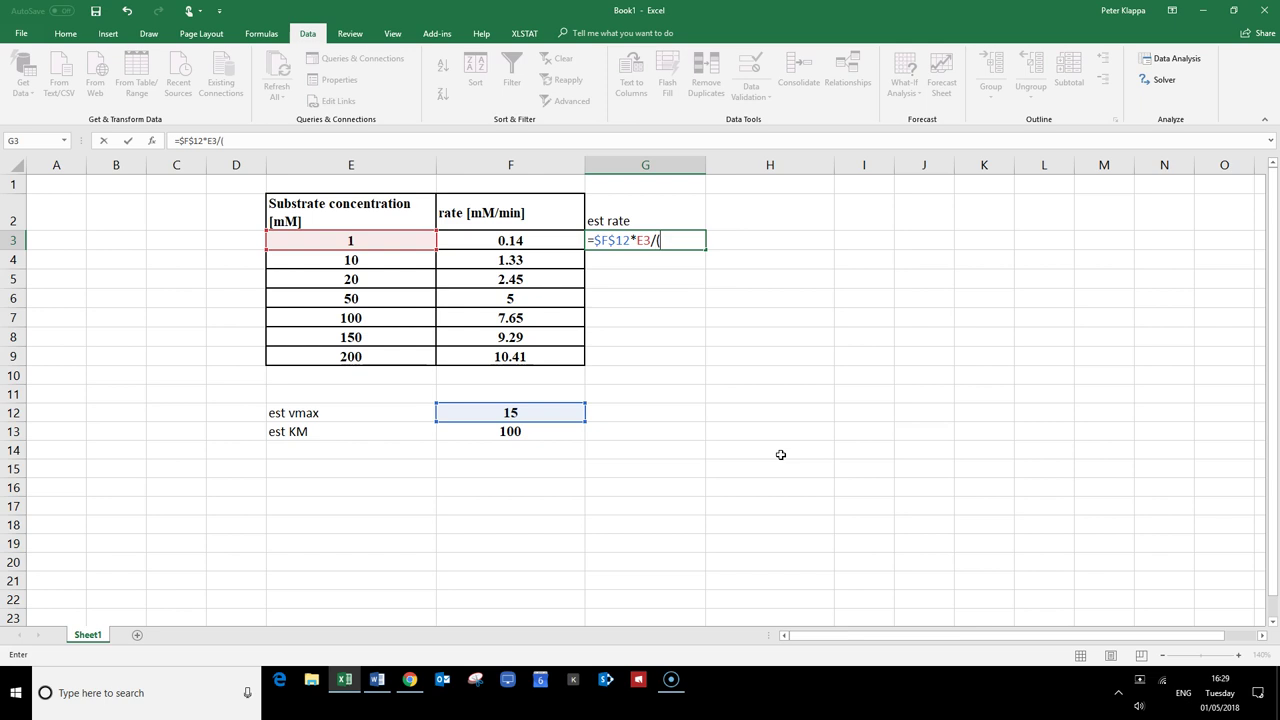
left_click(520, 432)
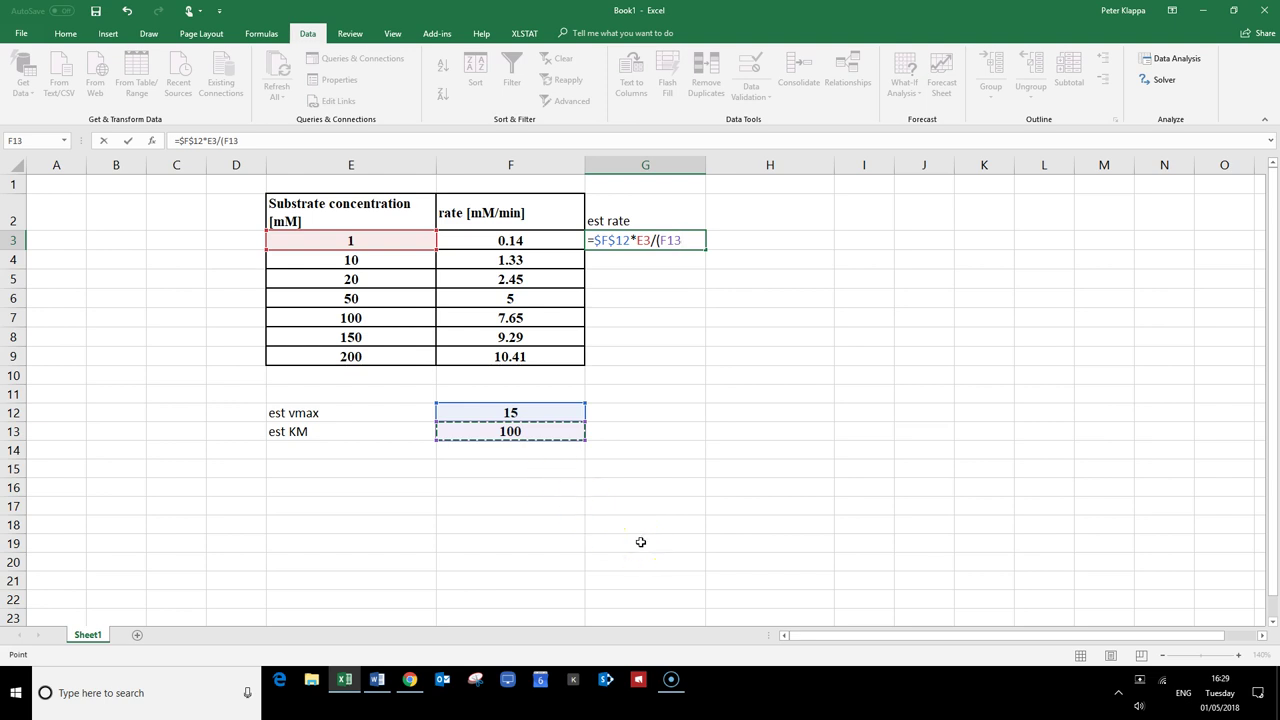
key("F4")
type("+")
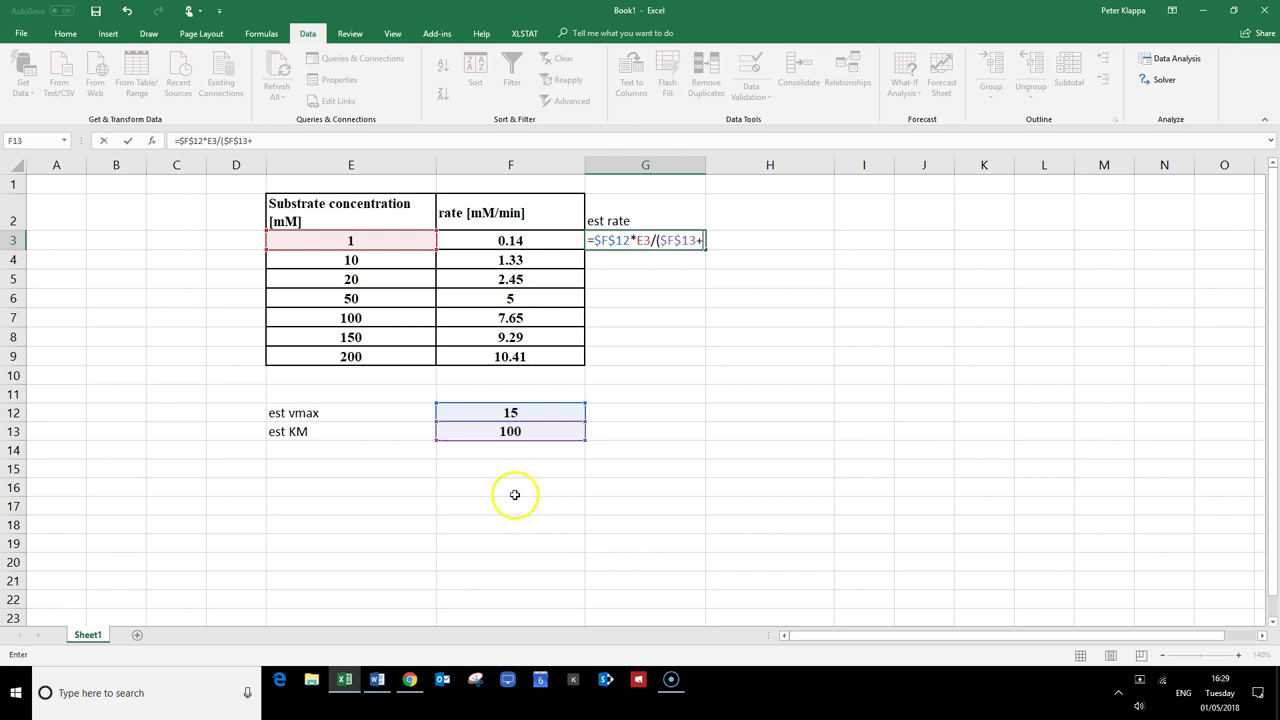
left_click(377, 242)
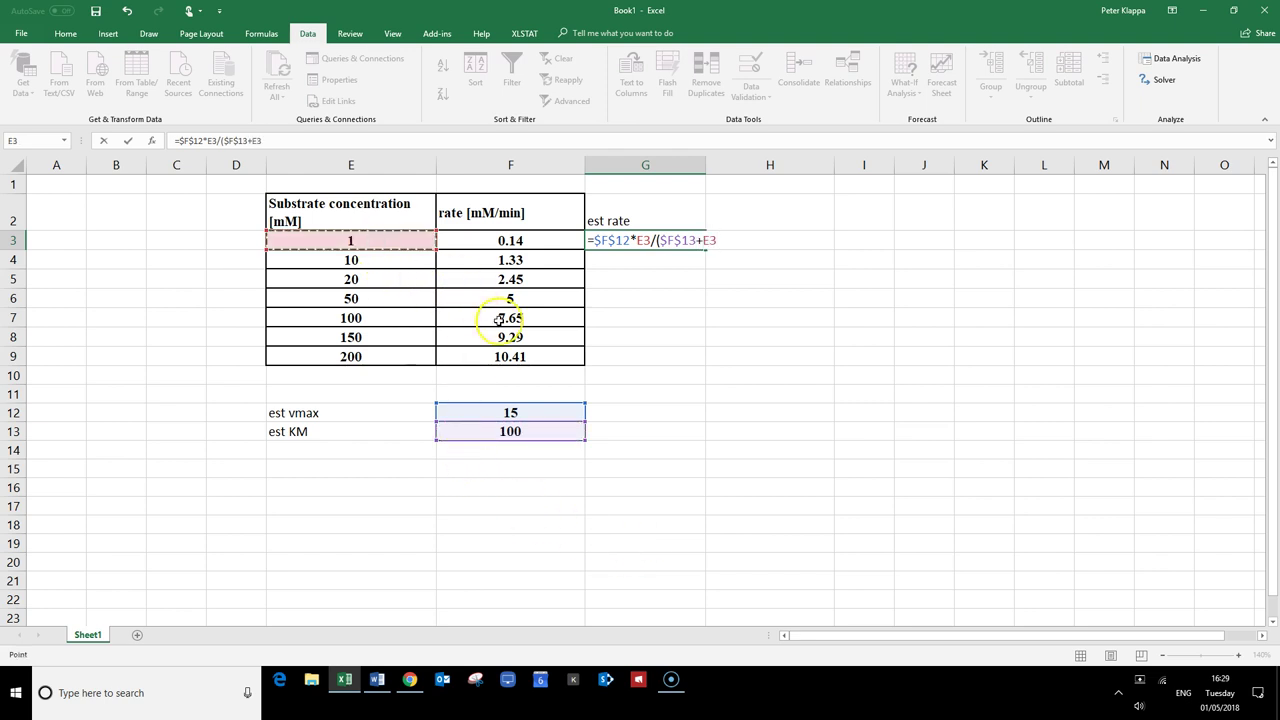
type(")")
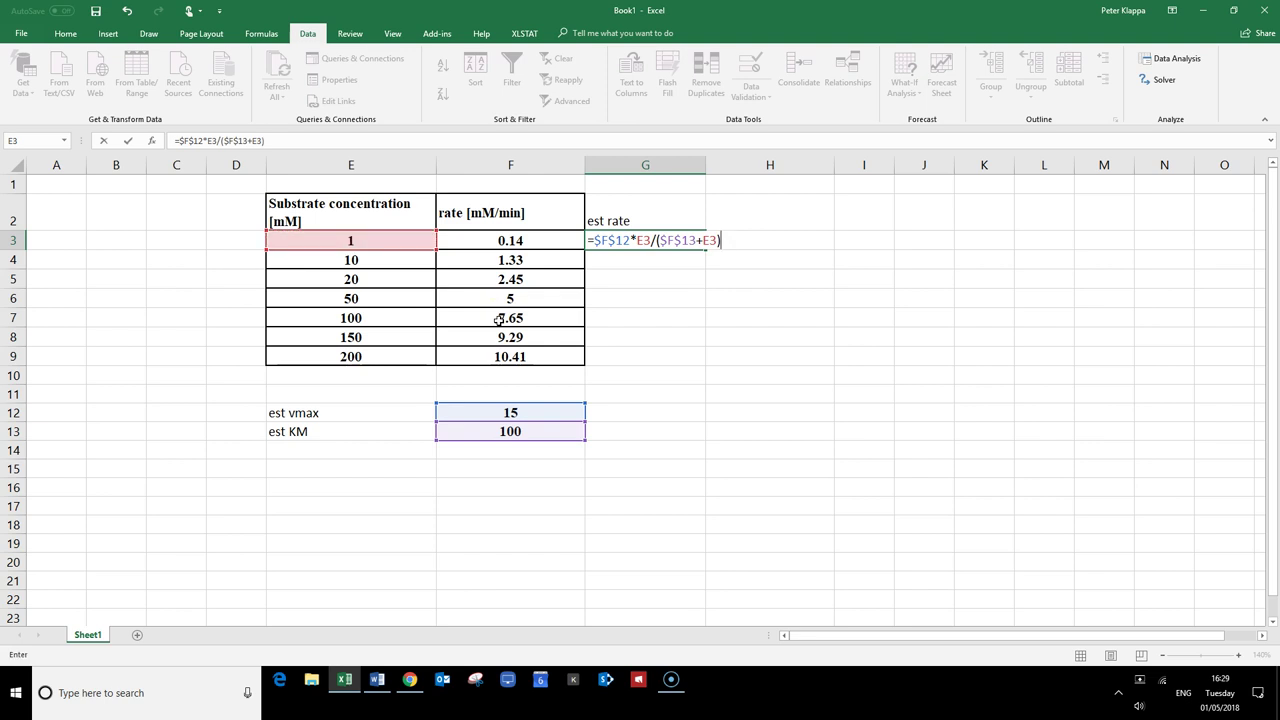
key("Return")
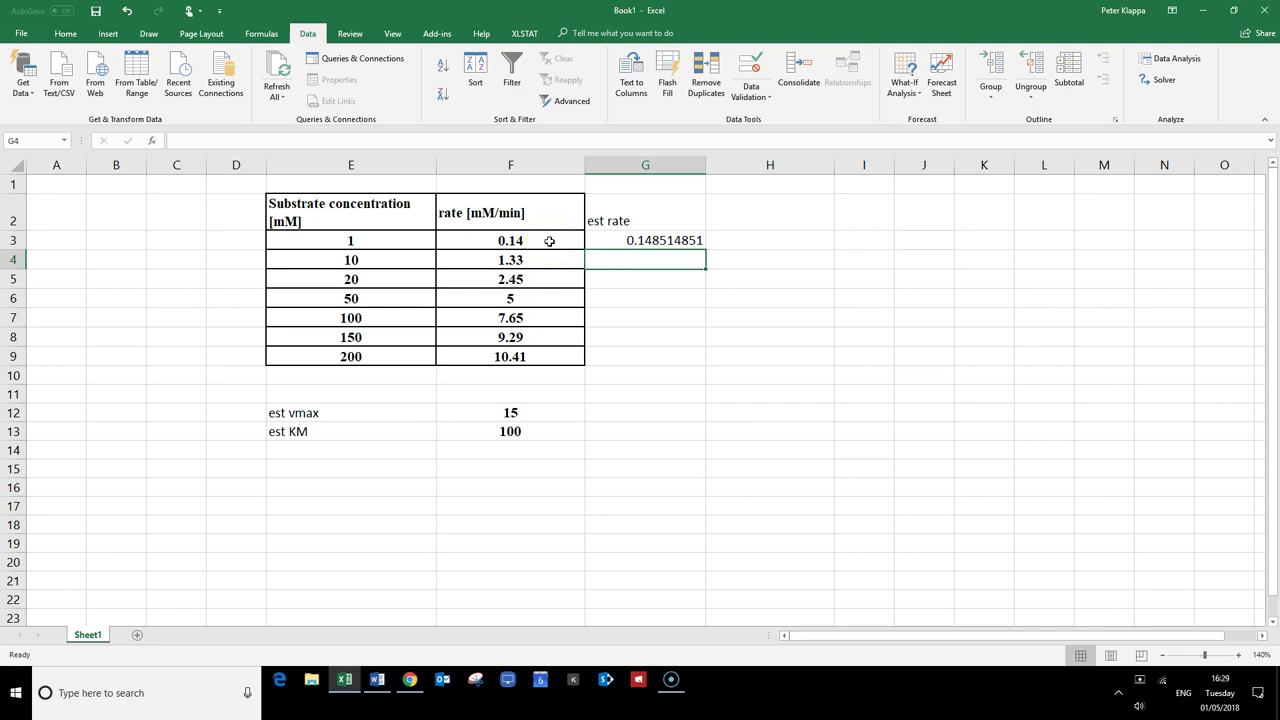
left_click(645, 241)
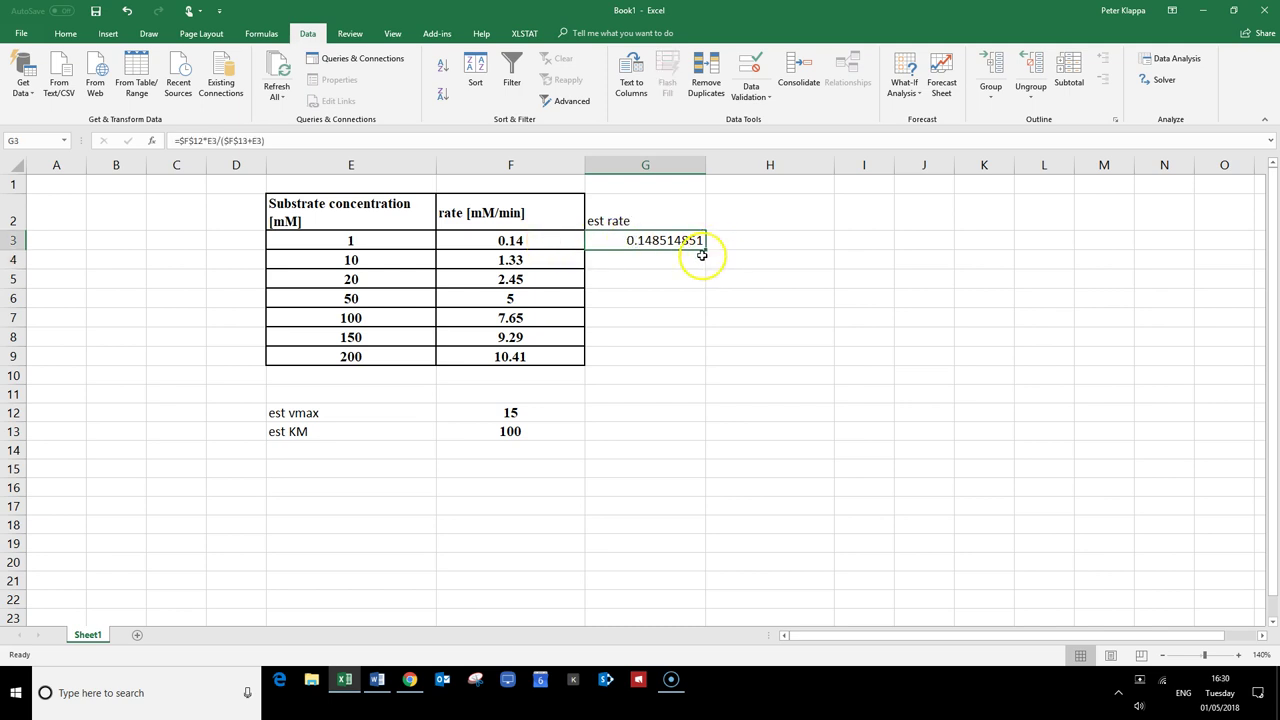
left_click_drag(706, 251, 680, 360)
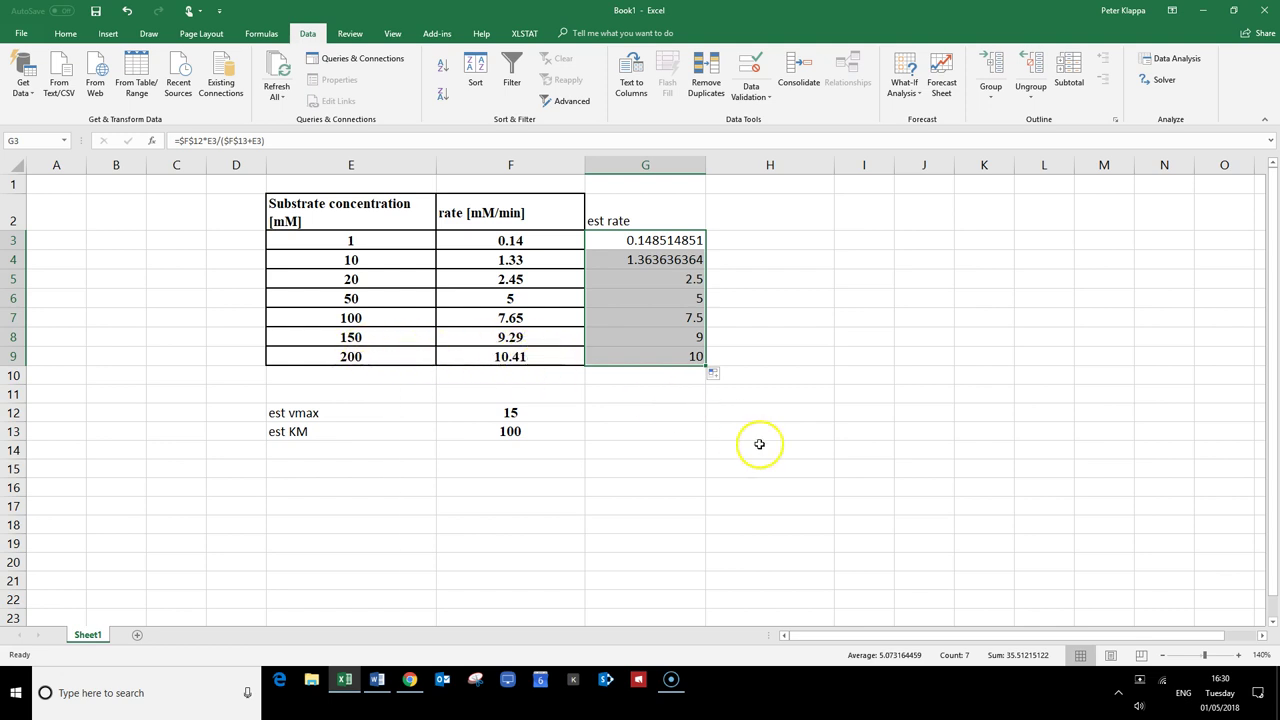
Enter the heading "difference est rate and observed rate" in H2
left_click(783, 219)
key("BackSpace")
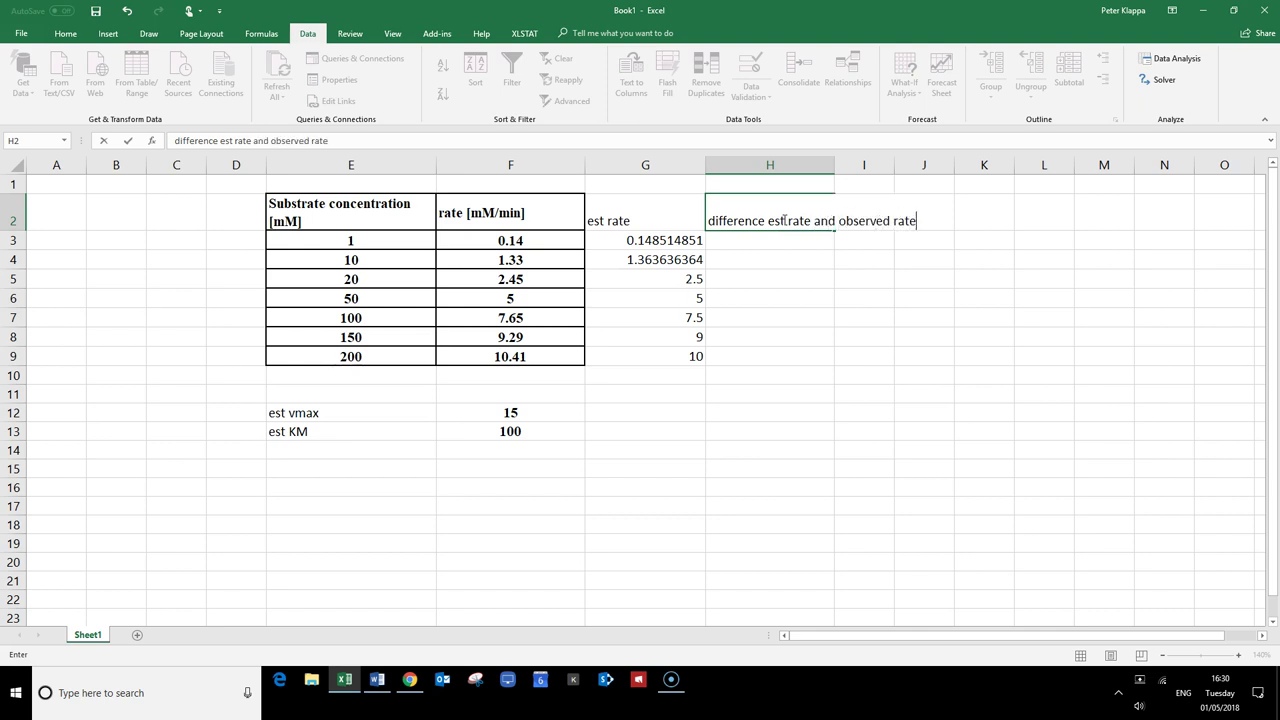
Subtract the observed rate from the estimated rate in H3 with =G3-F3 and fill the formula down to H9
left_click(777, 245)
type("=")
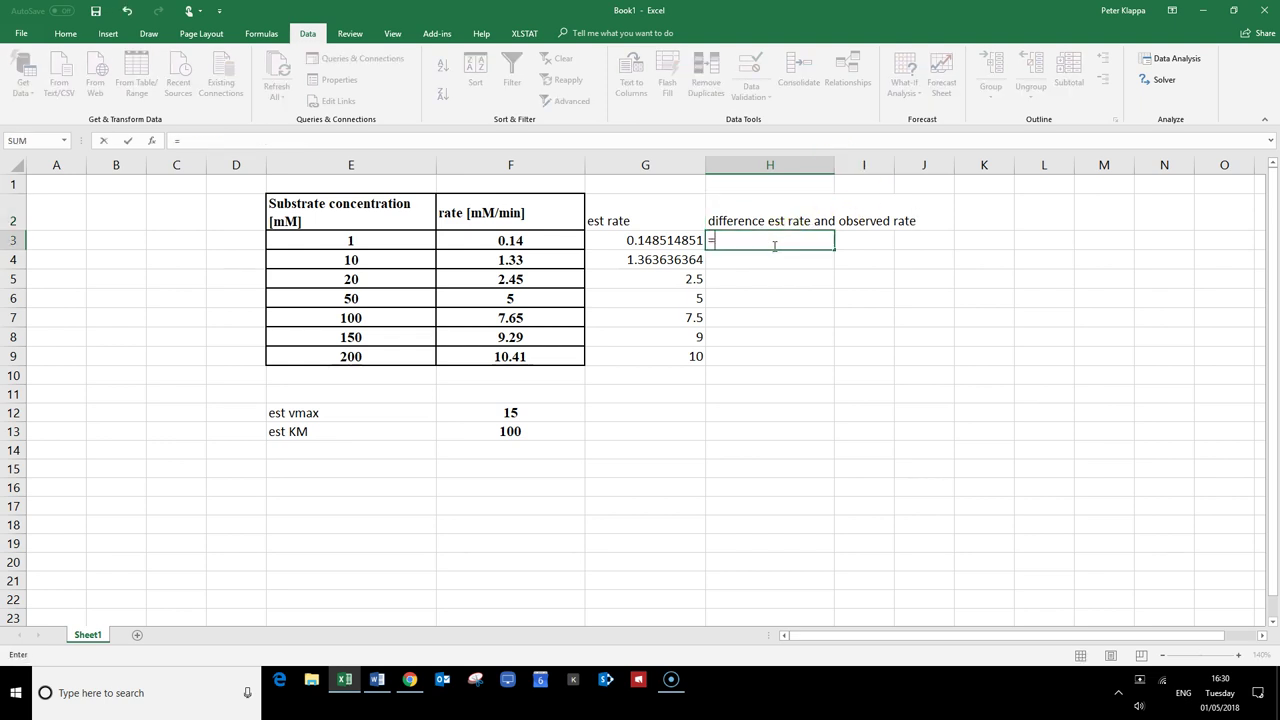
left_click(668, 241)
type("-")
left_click(533, 240)
key("Return")
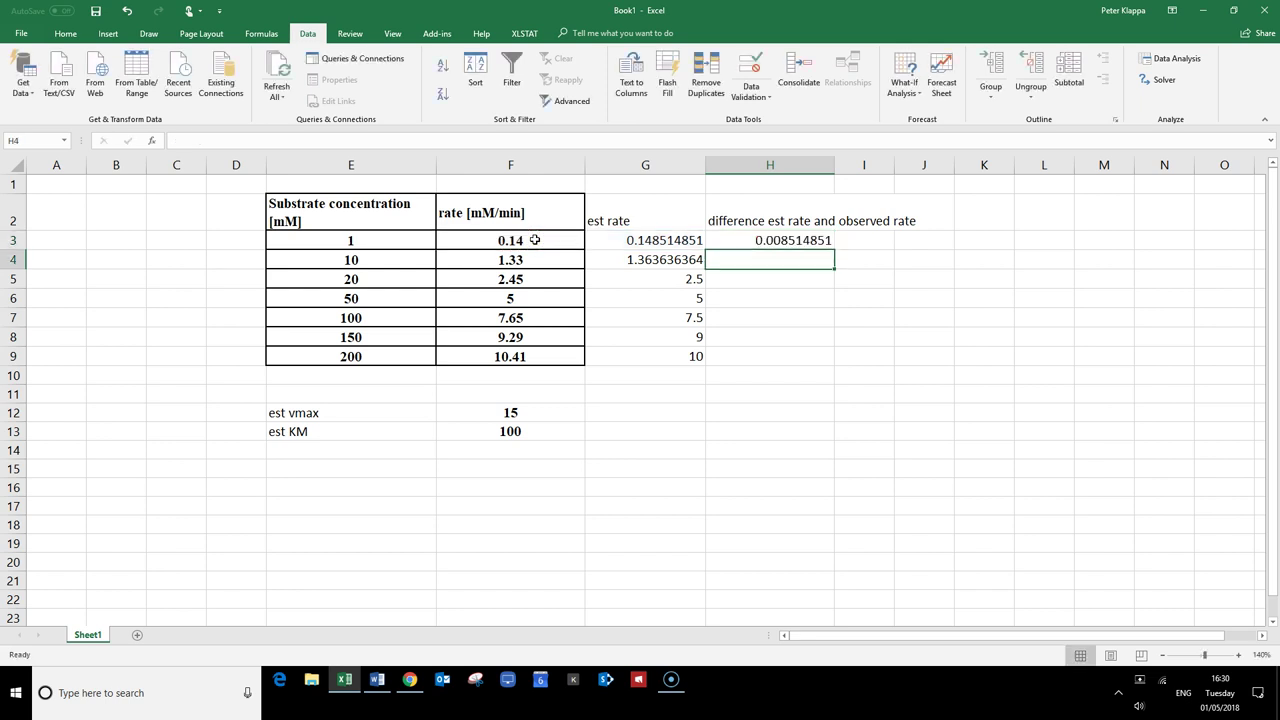
left_click(817, 244)
left_click_drag(834, 248, 814, 362)
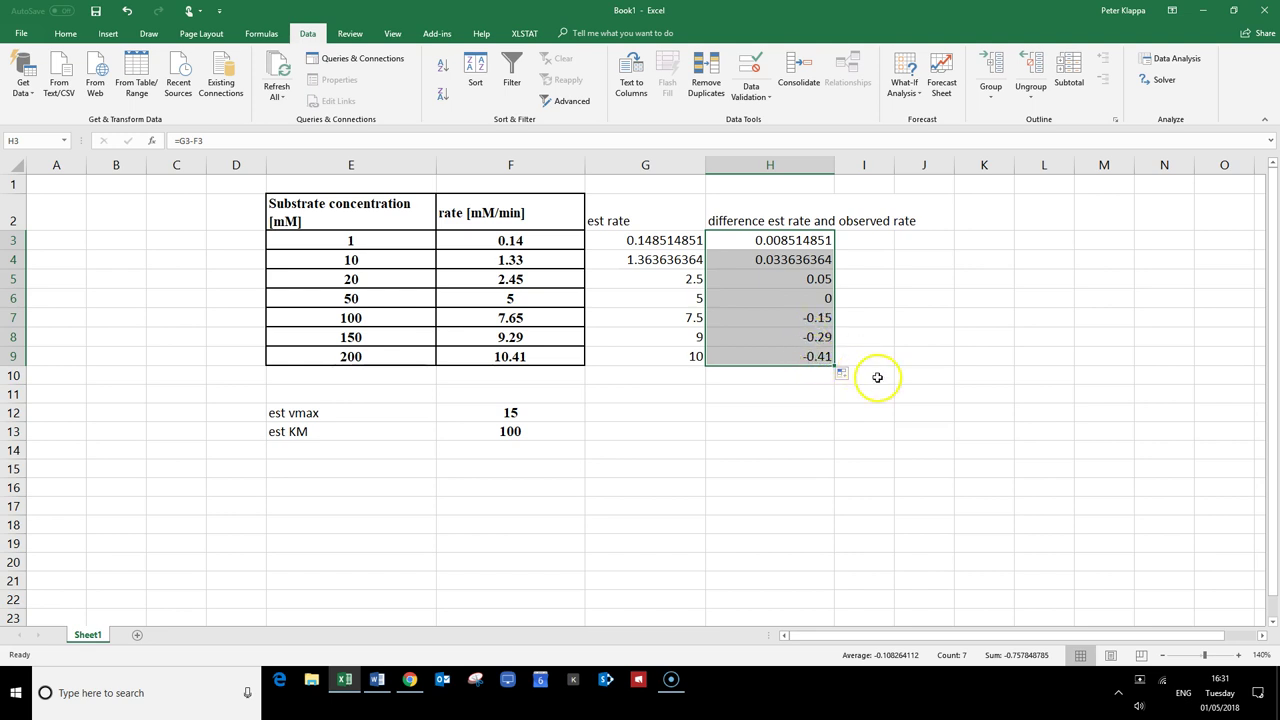
Widen column I and enter the heading "square of differences" in I2
left_click(873, 221)
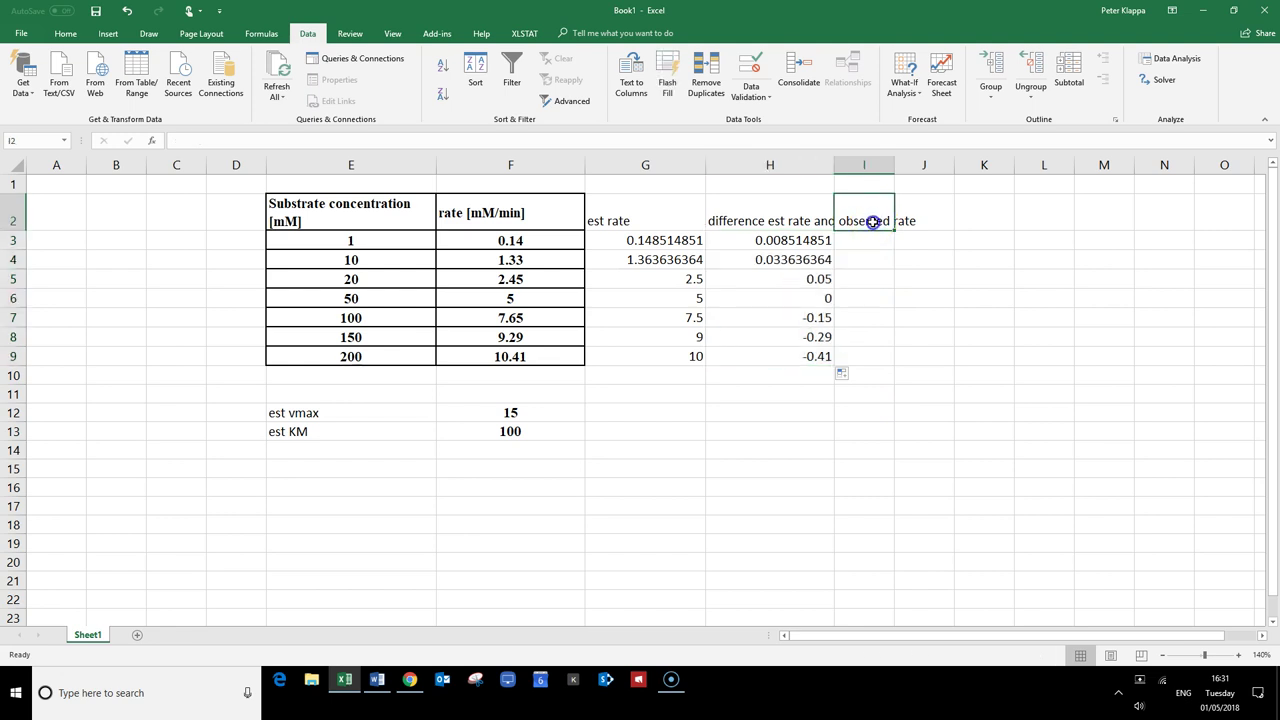
double_click(873, 221)
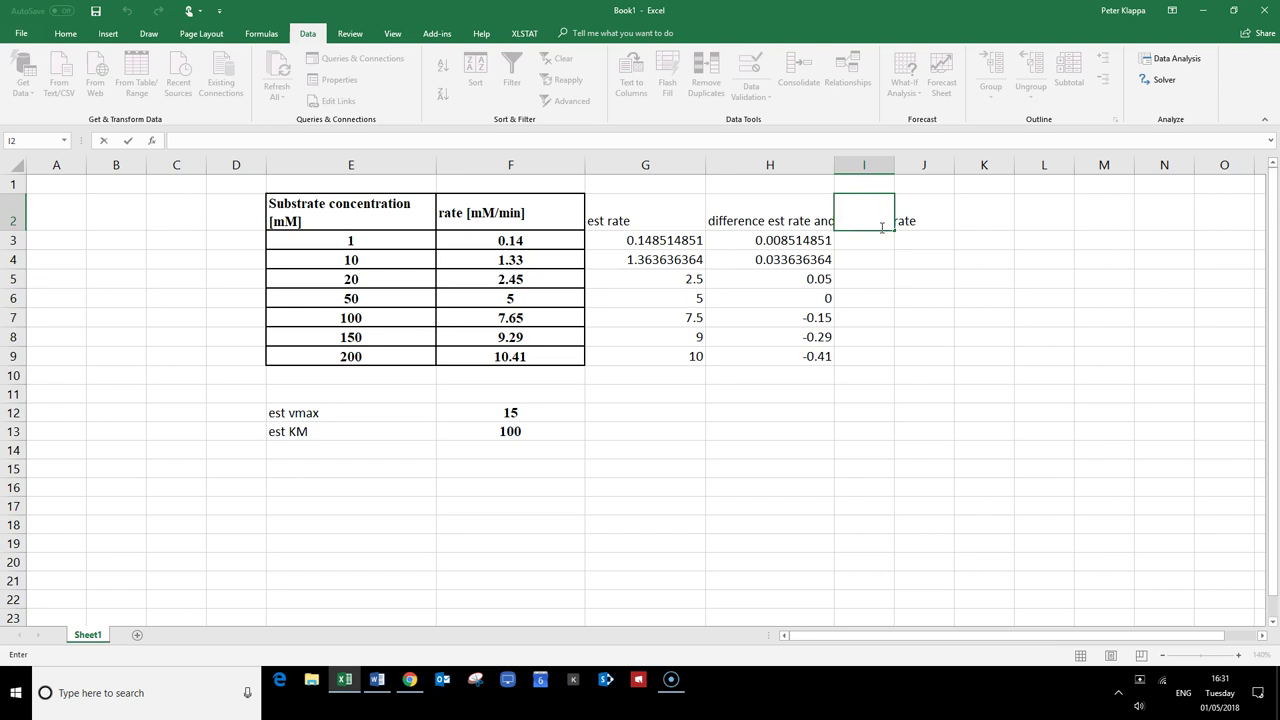
left_click(893, 165)
left_click_drag(894, 165, 944, 167)
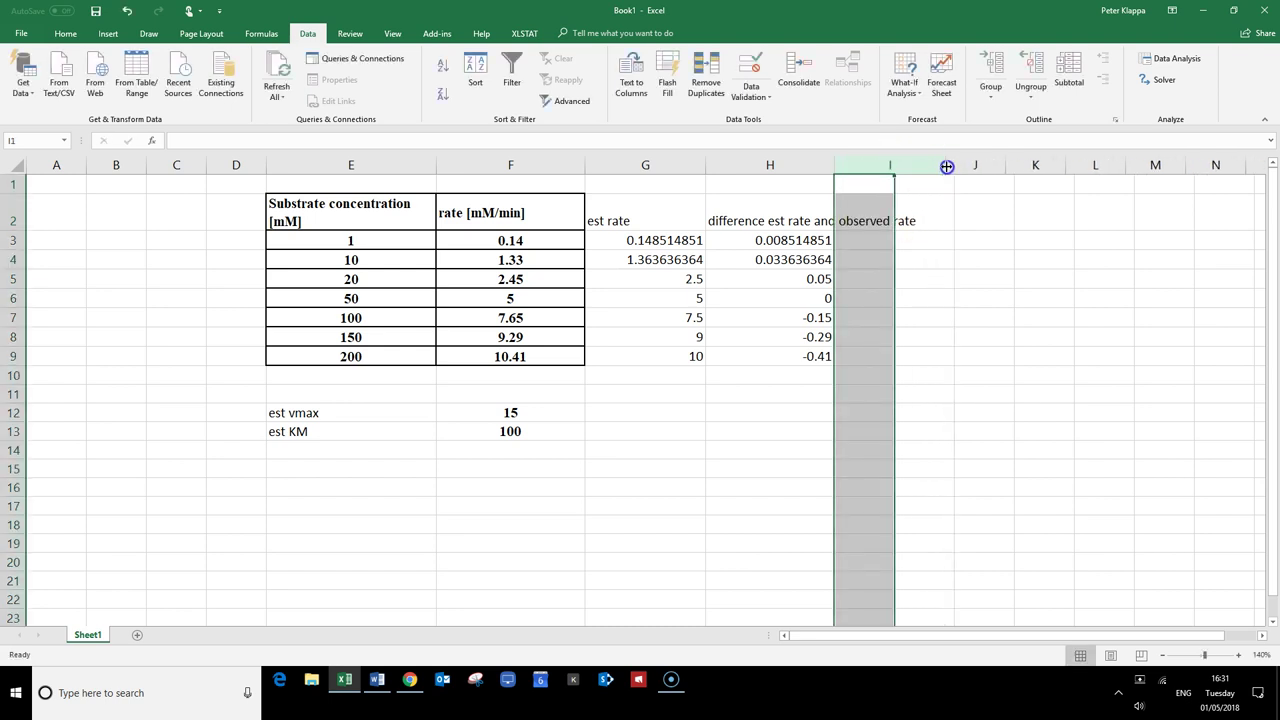
left_click(900, 220)
key("BackSpace")
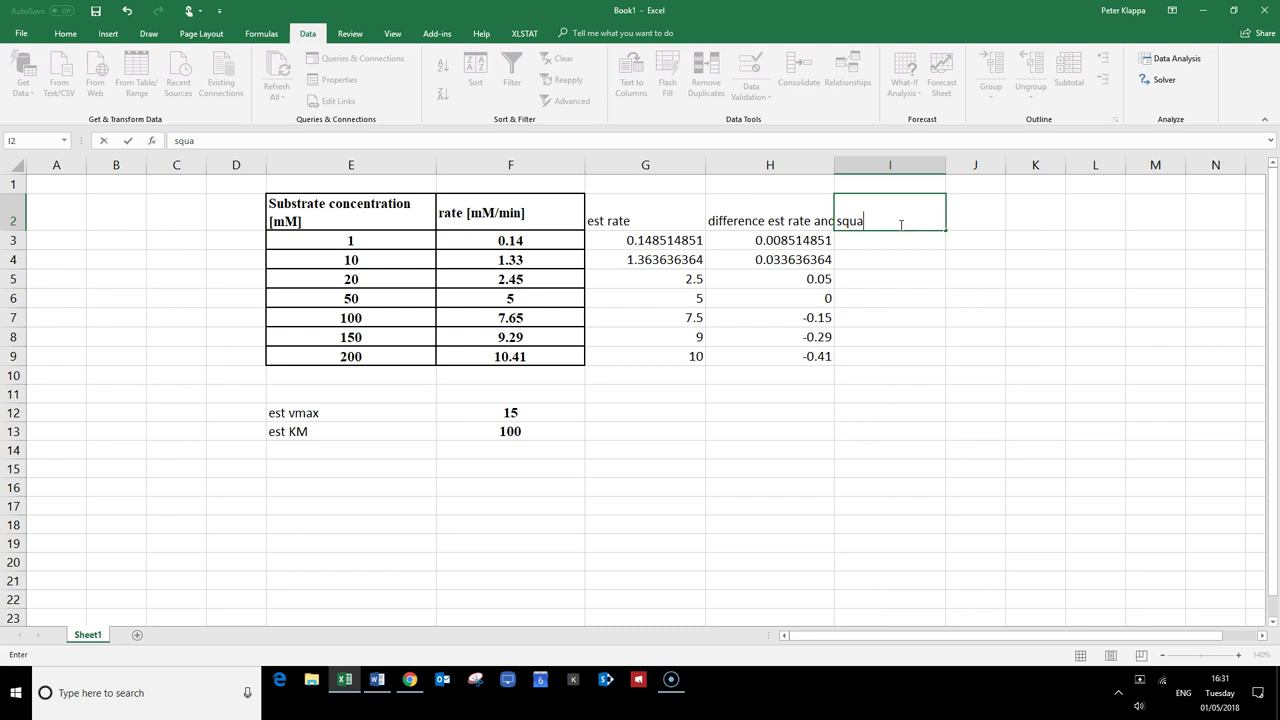
type("square of differences")
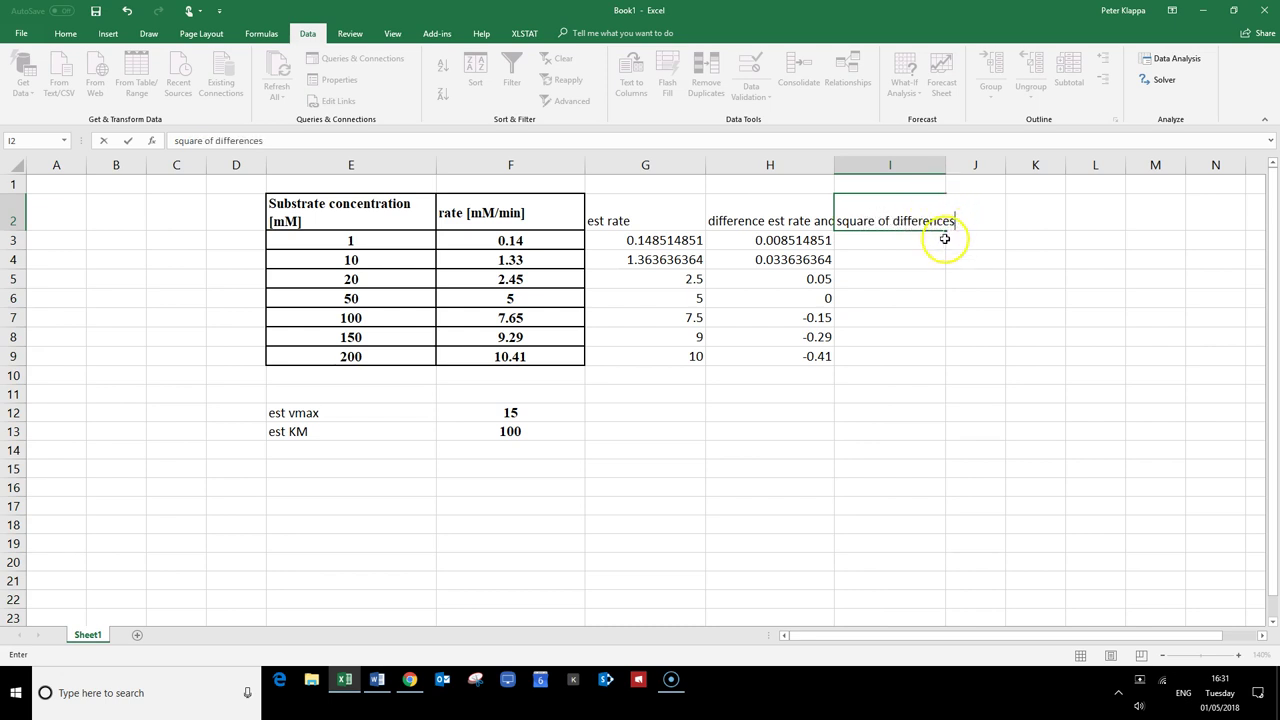
Square the rate difference in I3 with =H3^2 and fill the formula down to I9
left_click(907, 241)
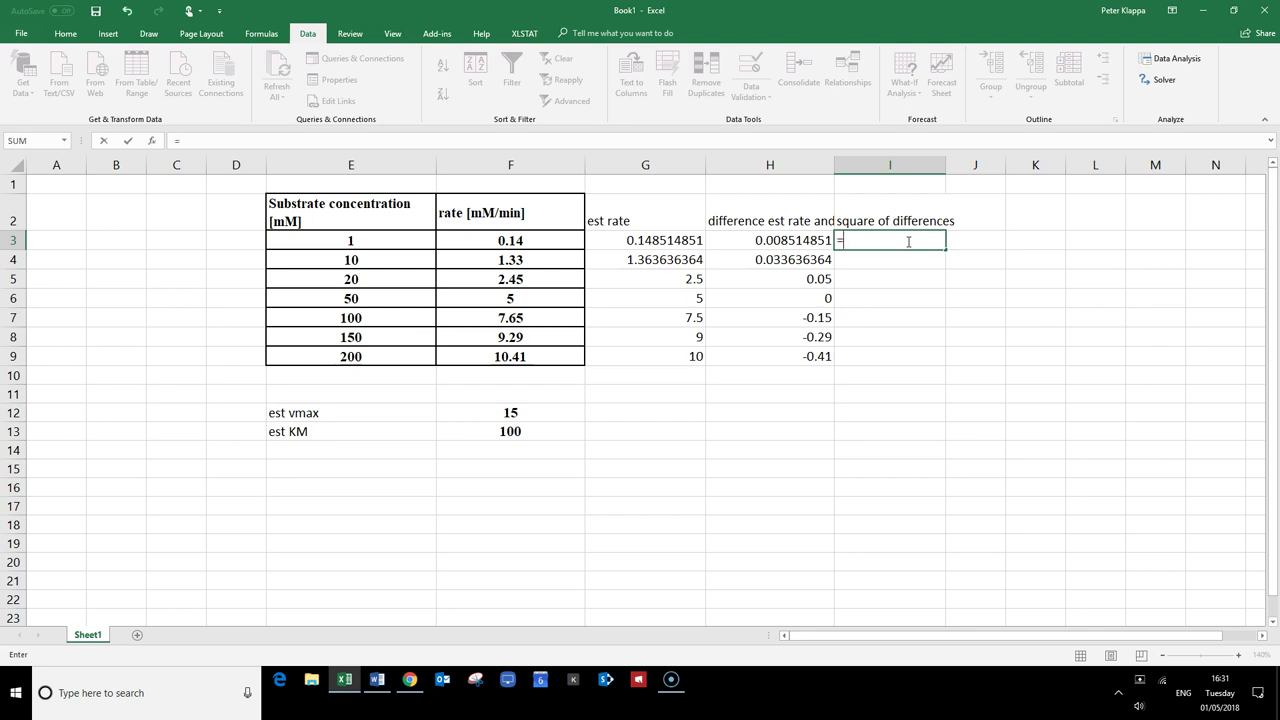
type("=")
left_click(803, 240)
type("^2")
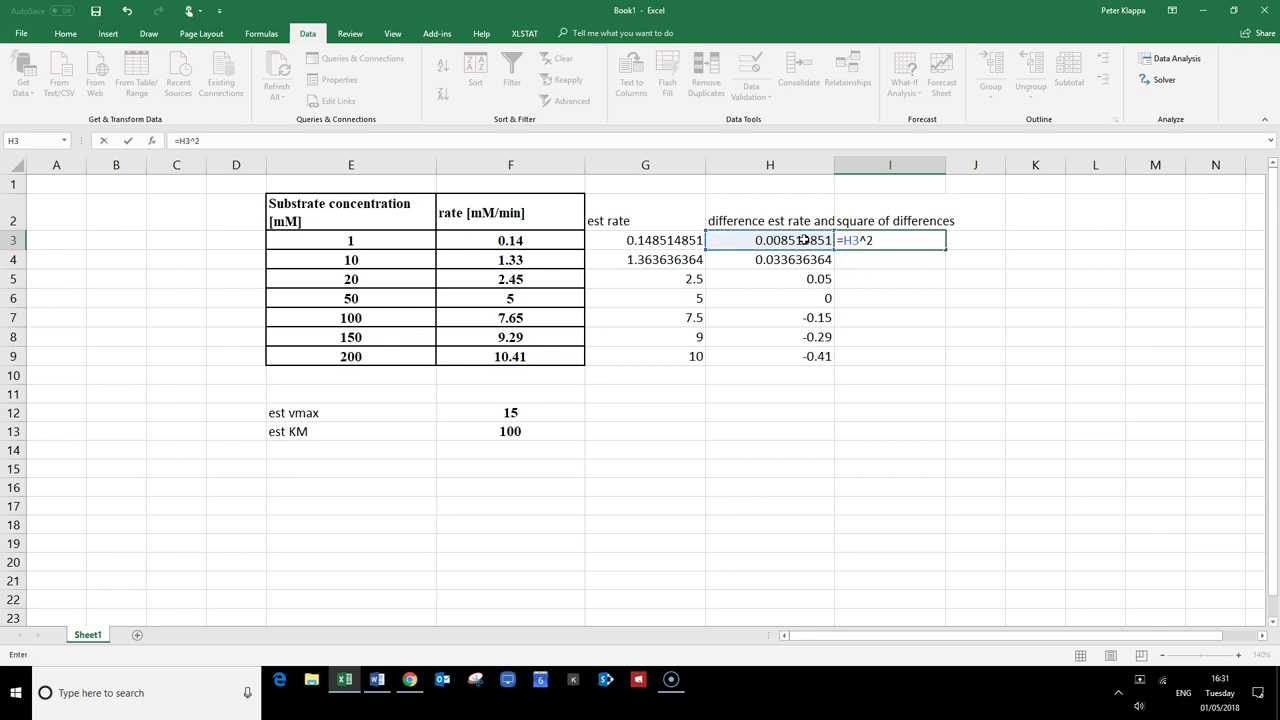
key("Return")
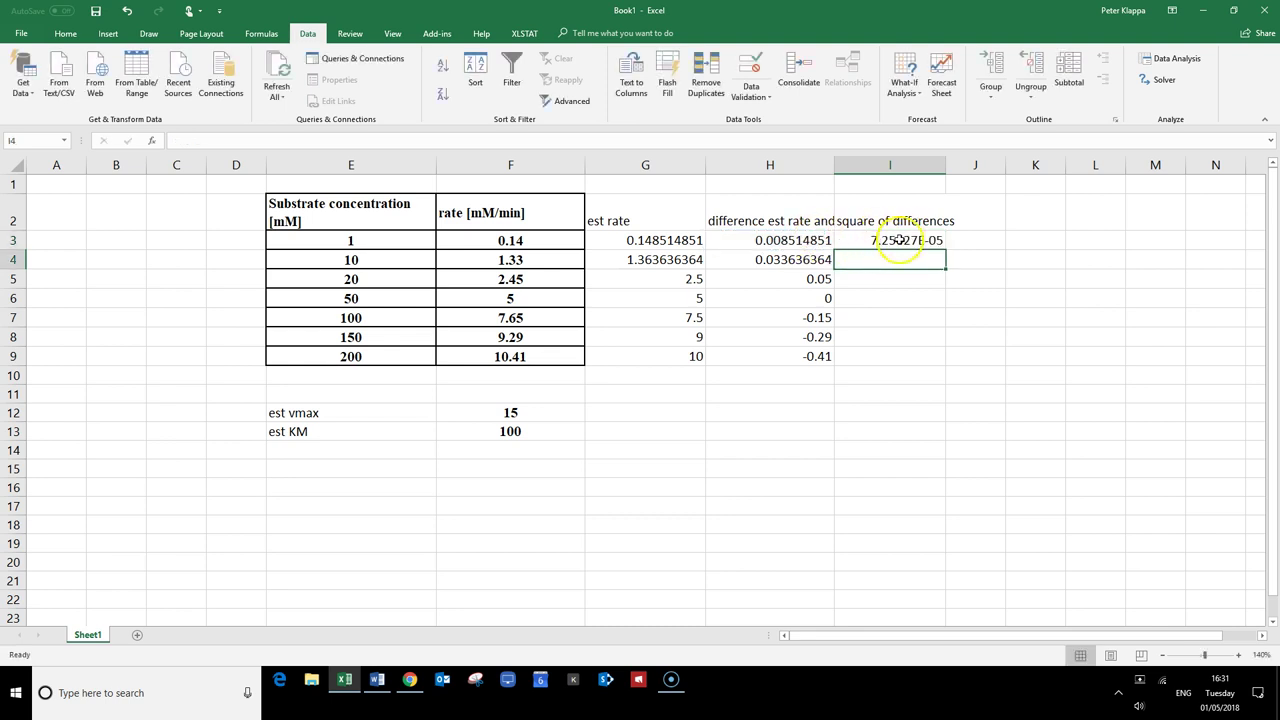
left_click(899, 240)
left_click_drag(946, 250, 921, 380)
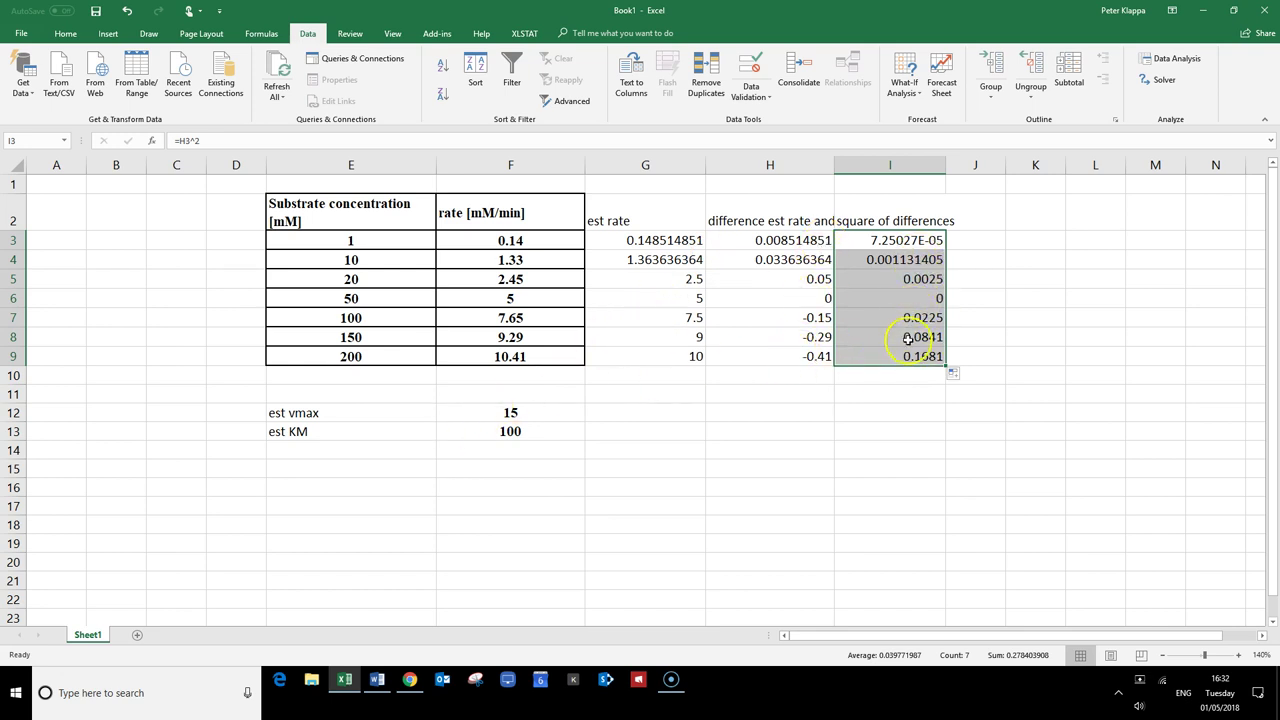
Enter the label "sum square of differences" in H11
left_click(884, 396)
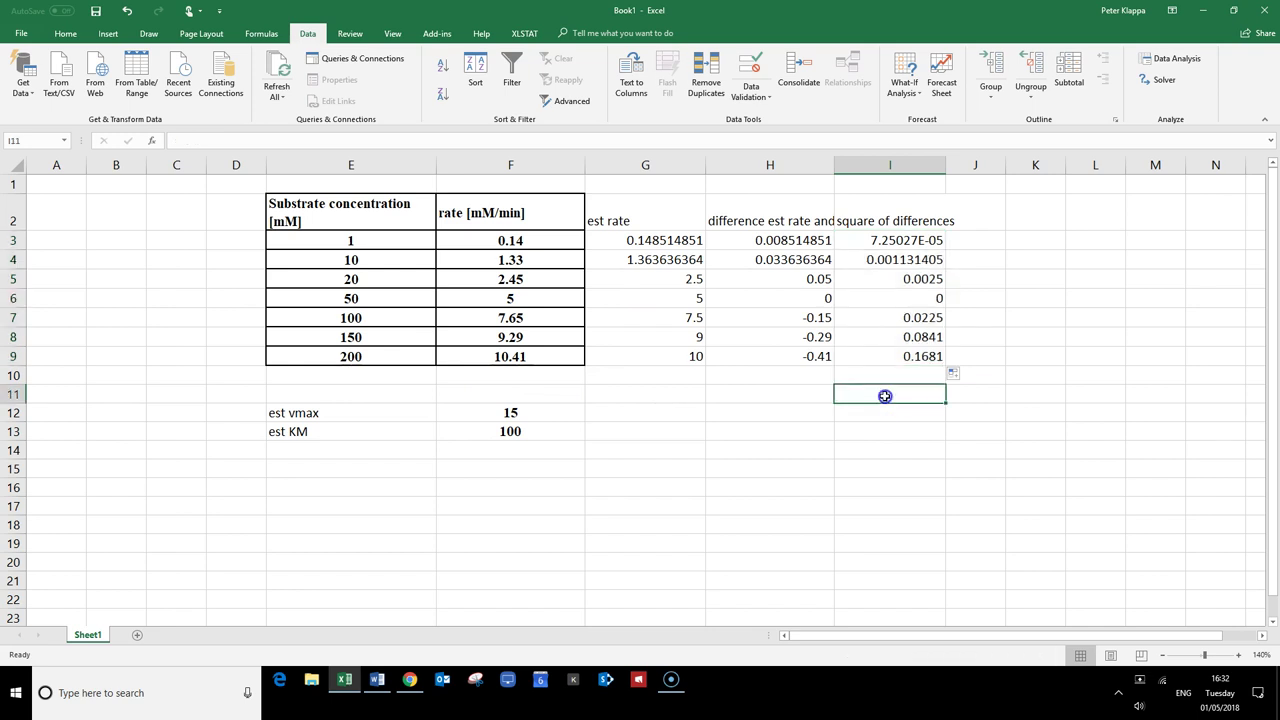
double_click(885, 396)
left_click(804, 397)
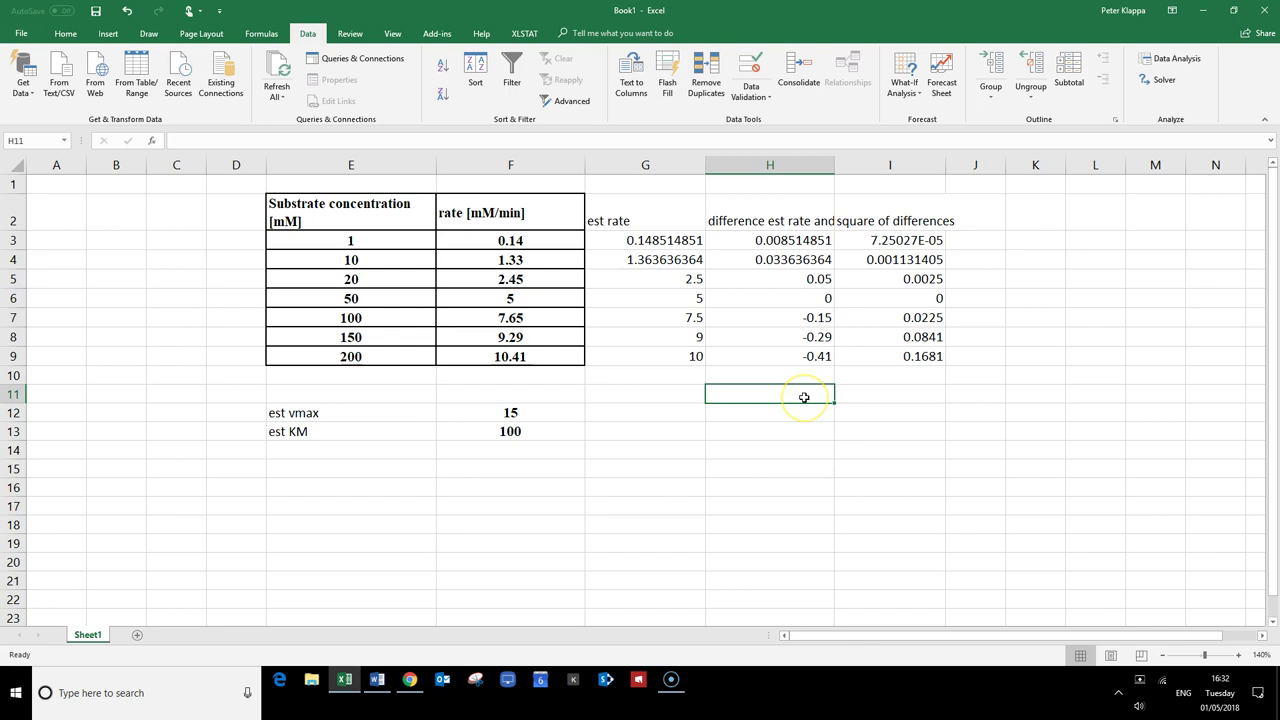
type("sum square of differences")
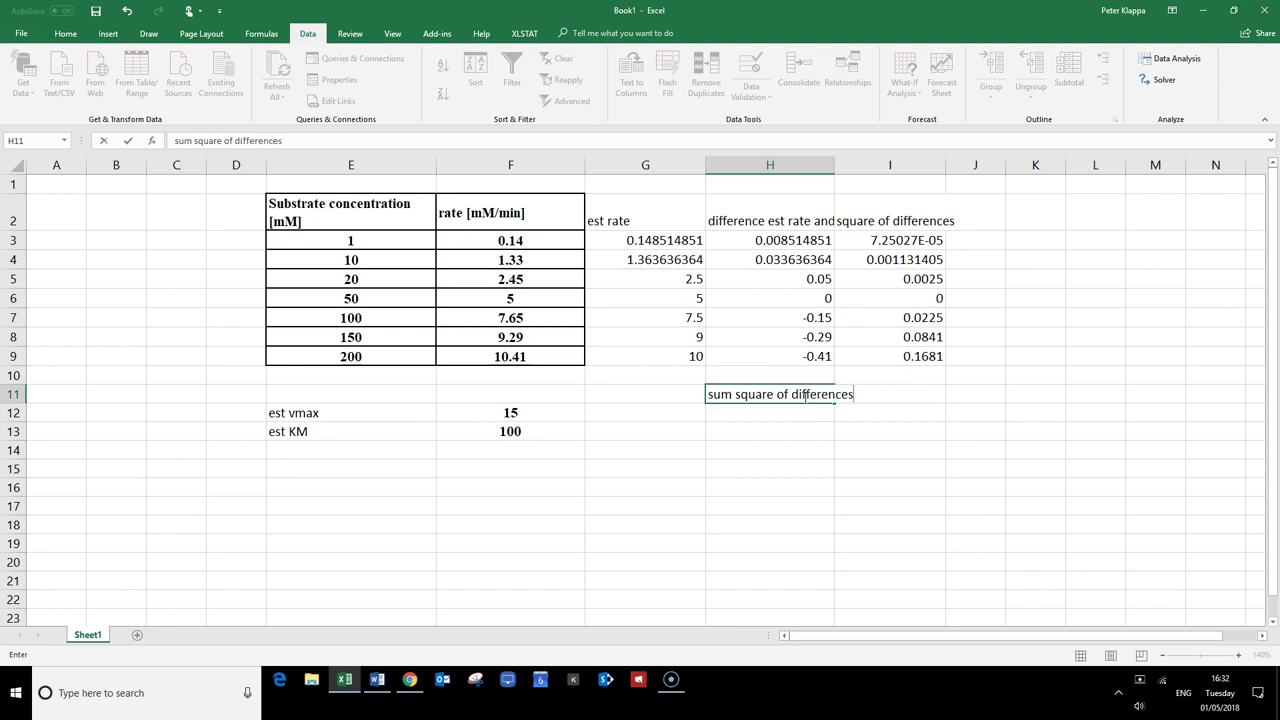
Total the squared differences in I11 with the formula =sum(I3:I9)
left_click(892, 396)
left_click(918, 396)
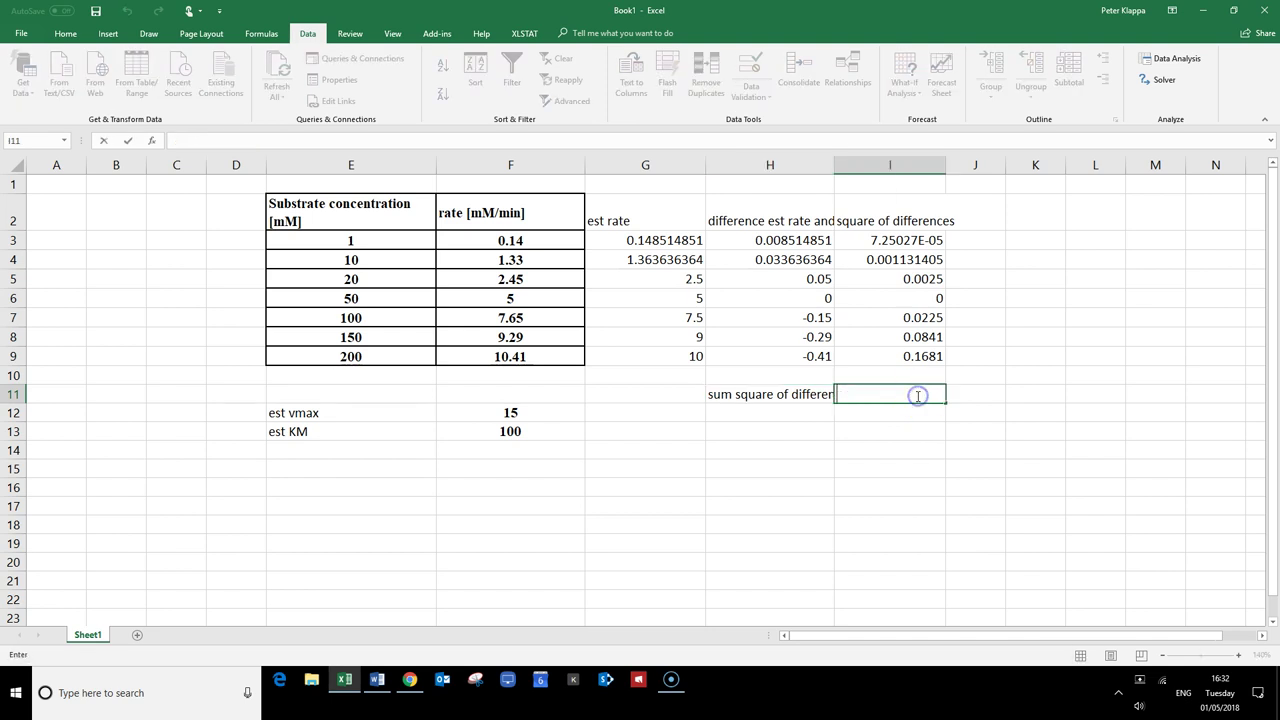
type("=sum(")
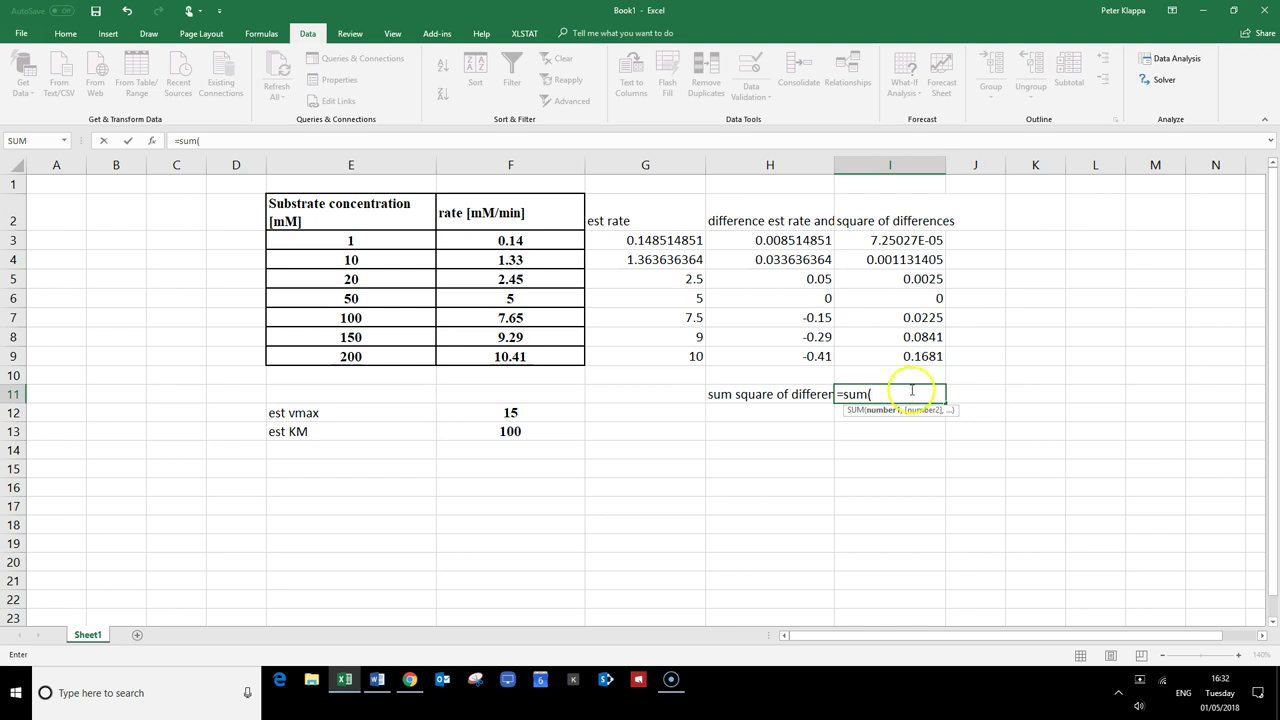
left_click_drag(928, 242, 897, 350)
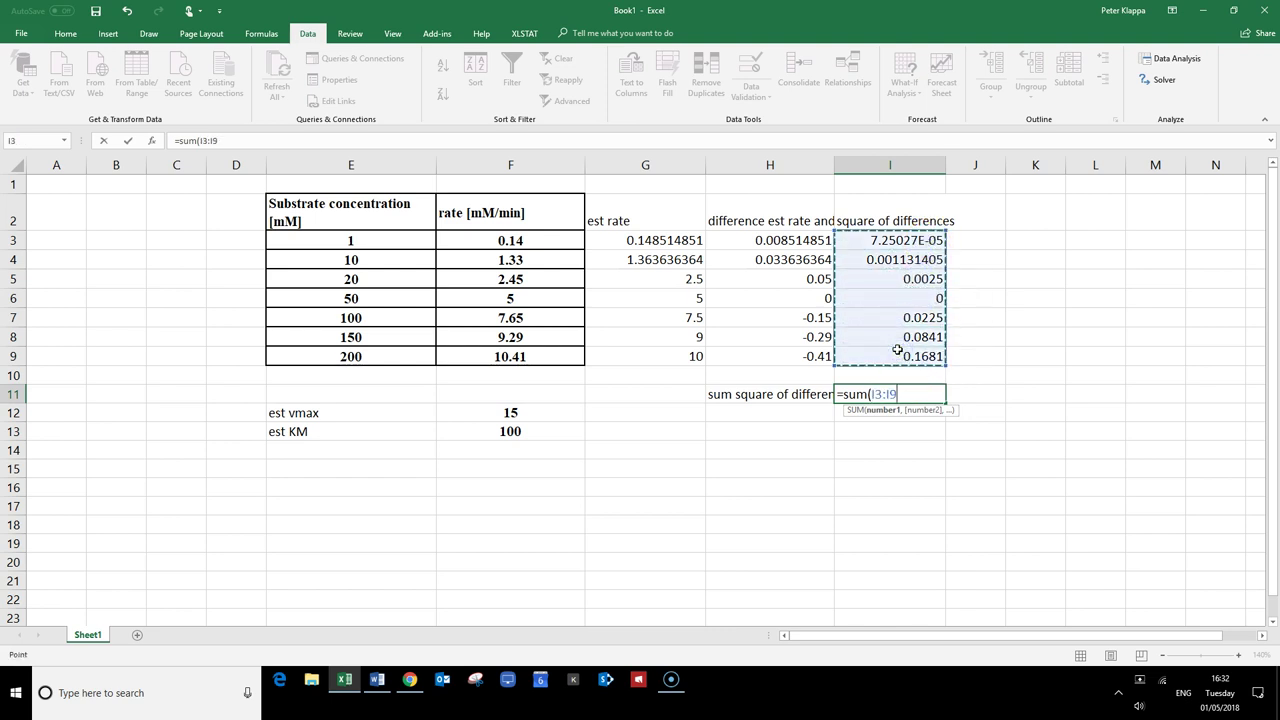
type(")")
key("Return")
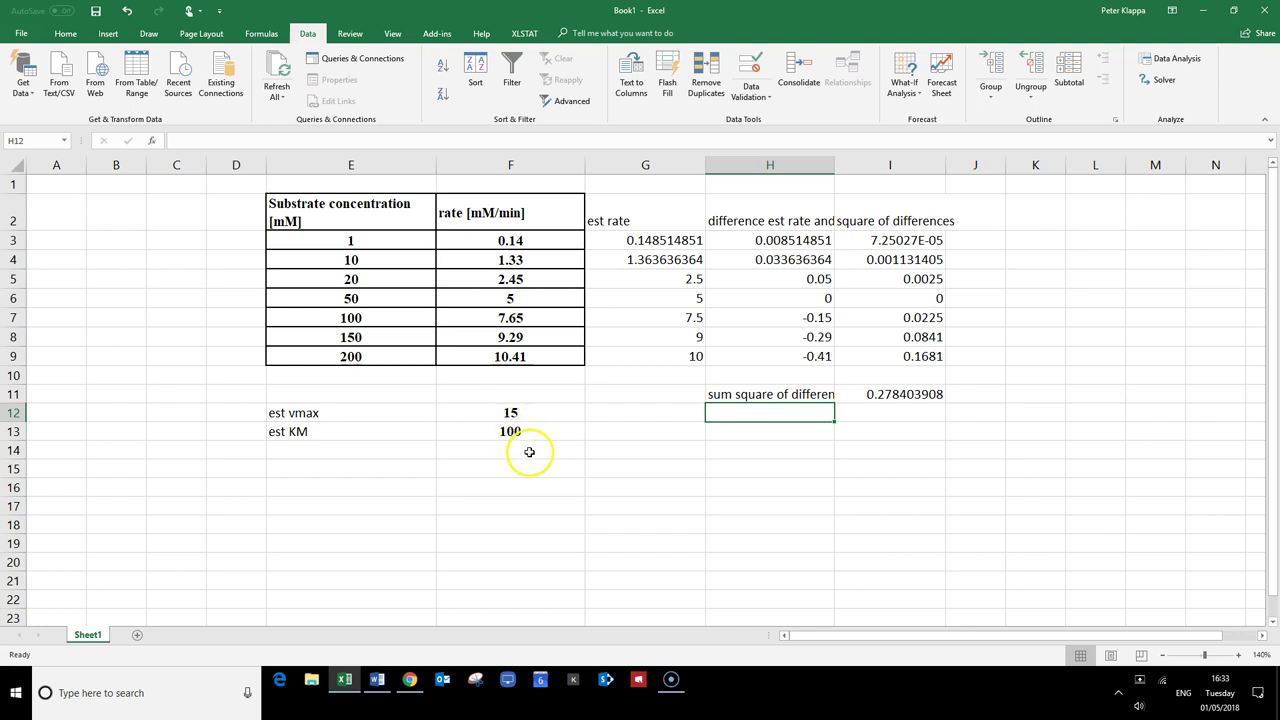
Test an estimated vmax of 20 in F12 and return it to 15
double_click(510, 413)
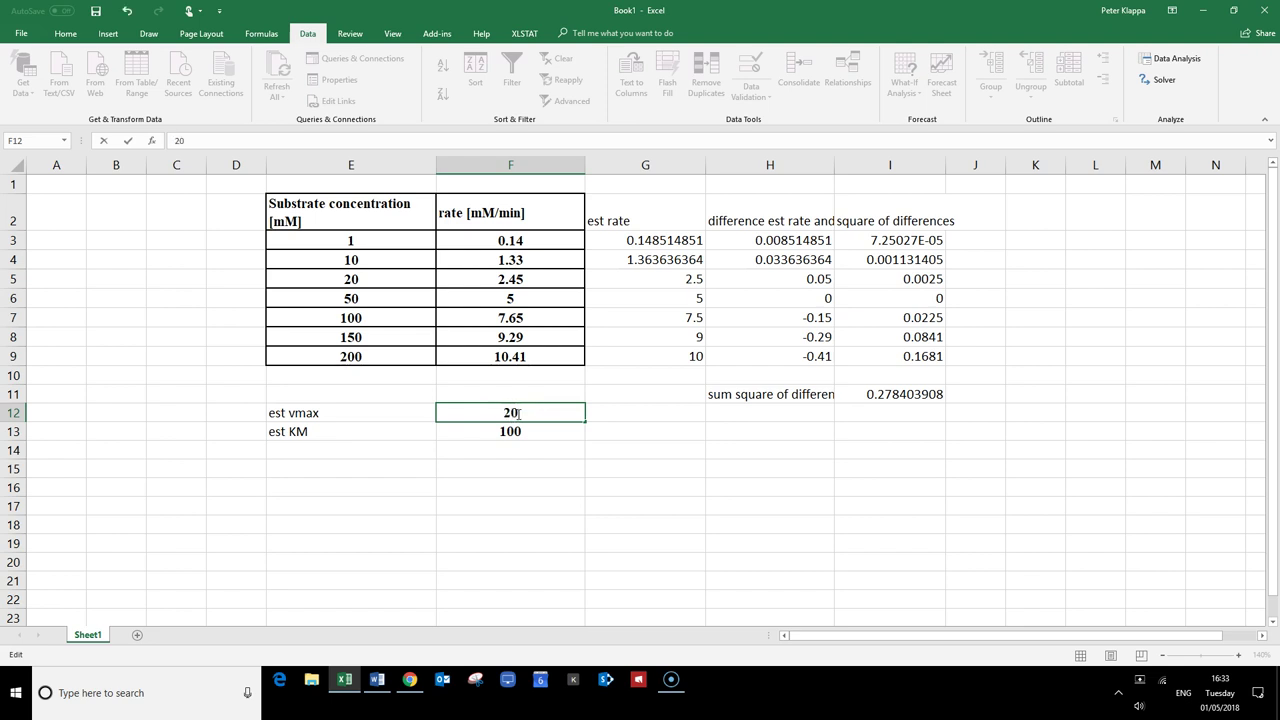
key("Return")
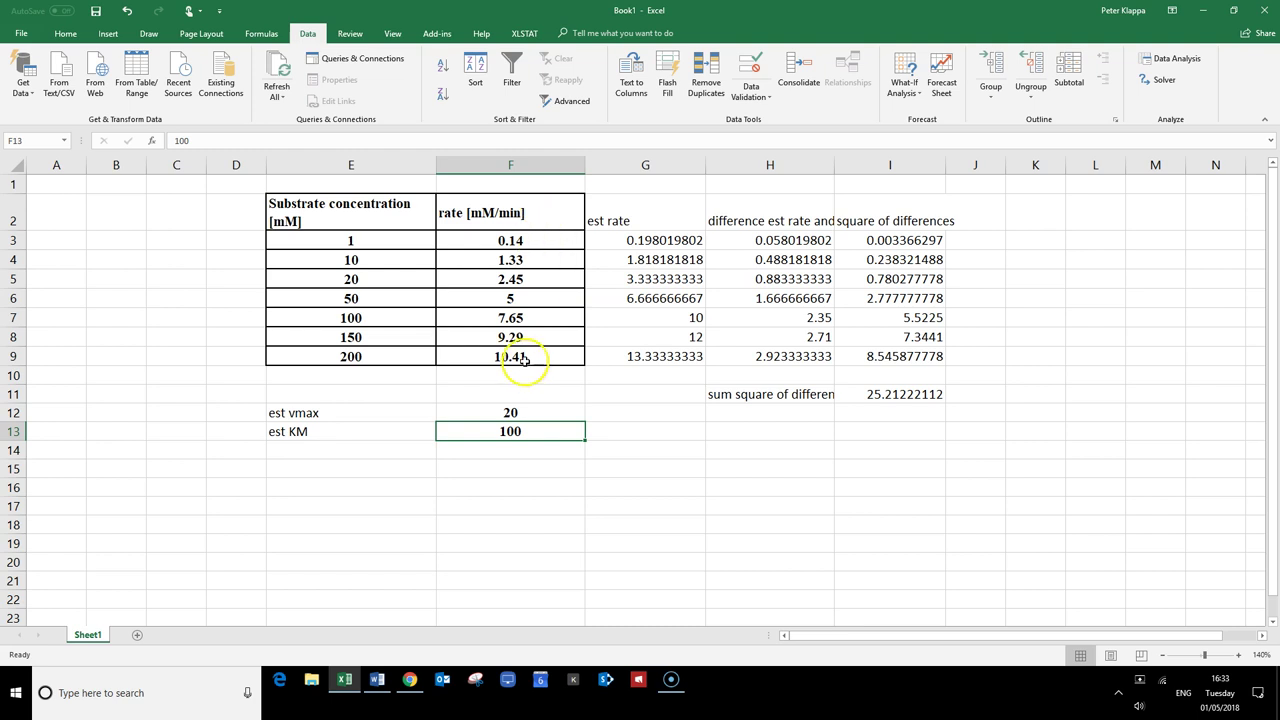
double_click(529, 413)
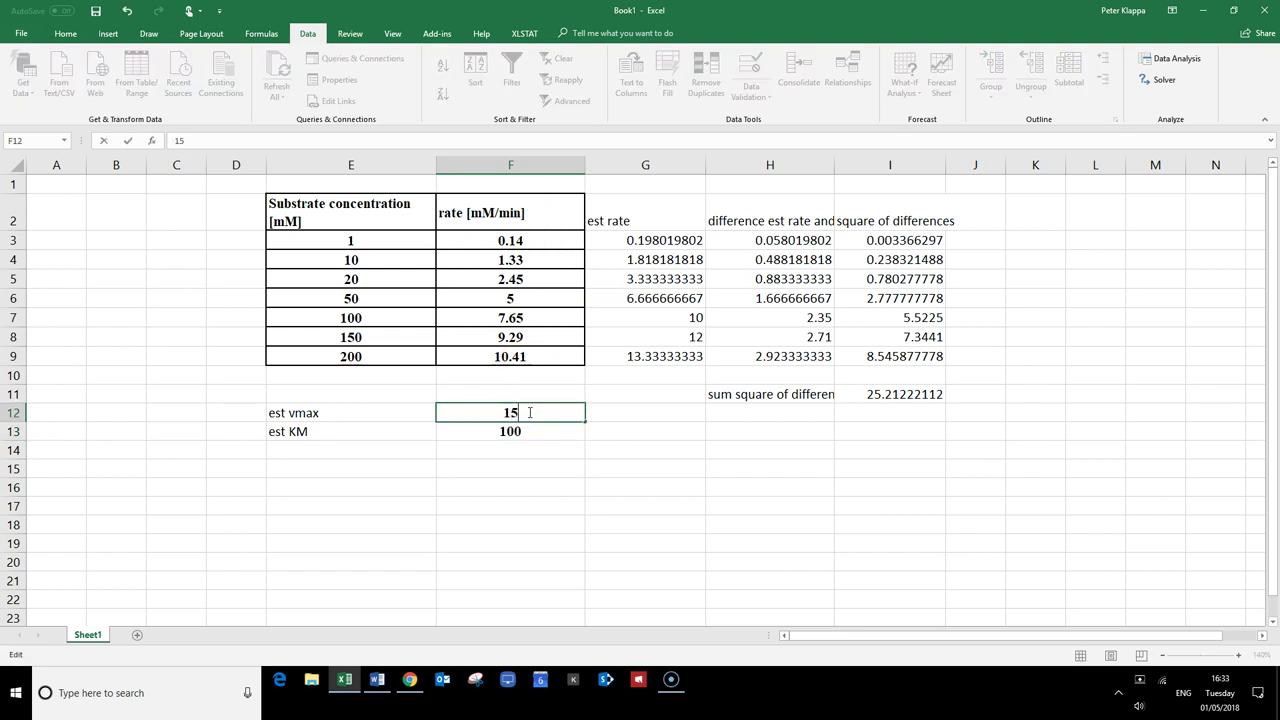
type("15")
key("Return")
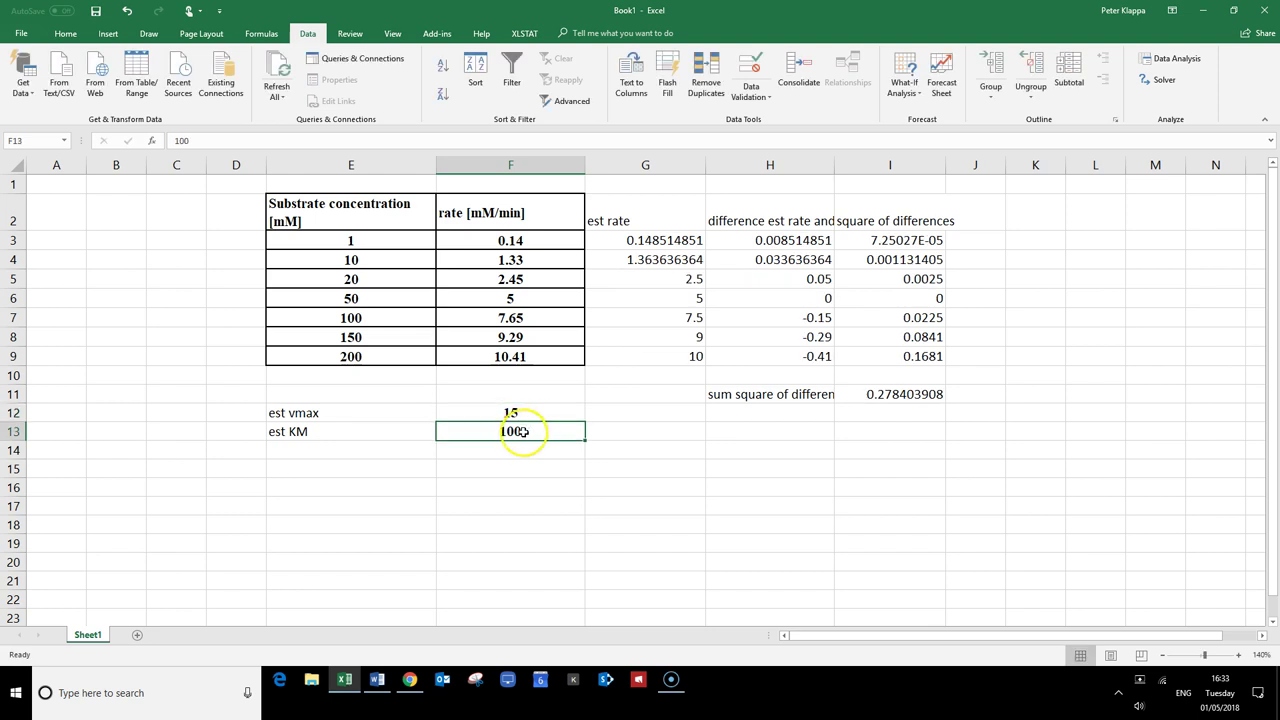
Test an estimated KM of 80 in F13 and return it to 100
double_click(527, 432)
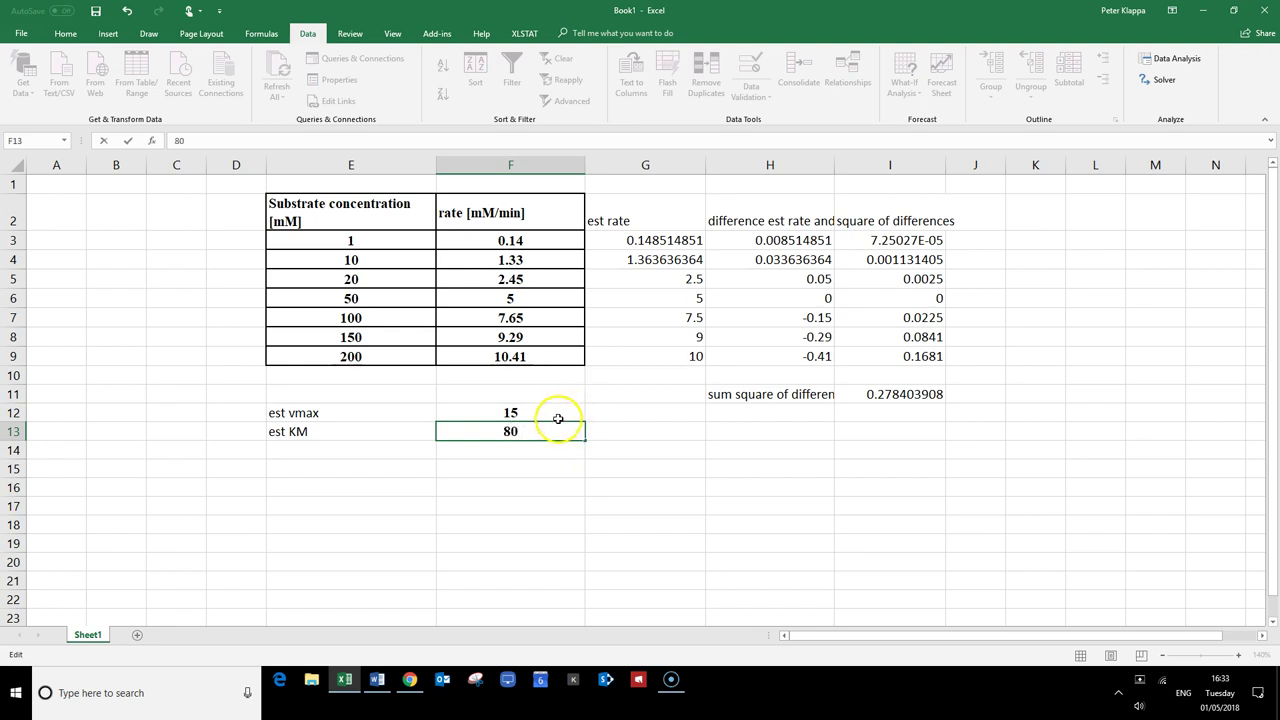
key("Return")
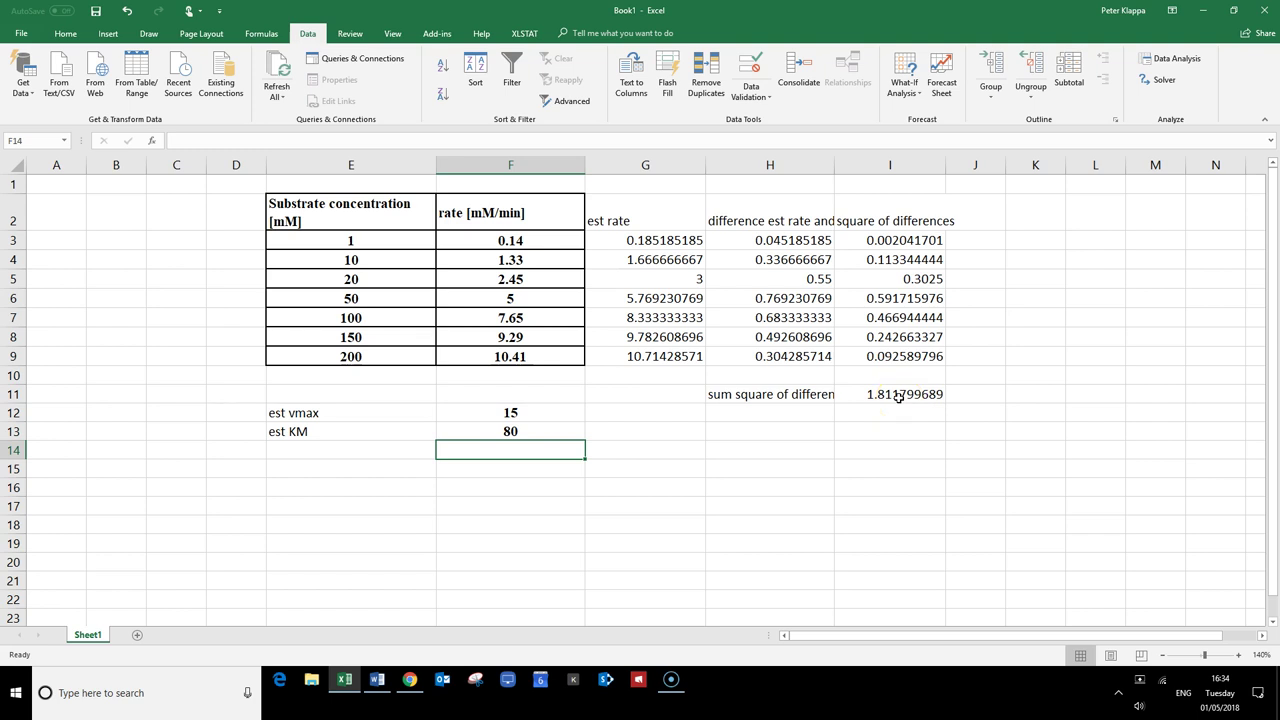
double_click(524, 436)
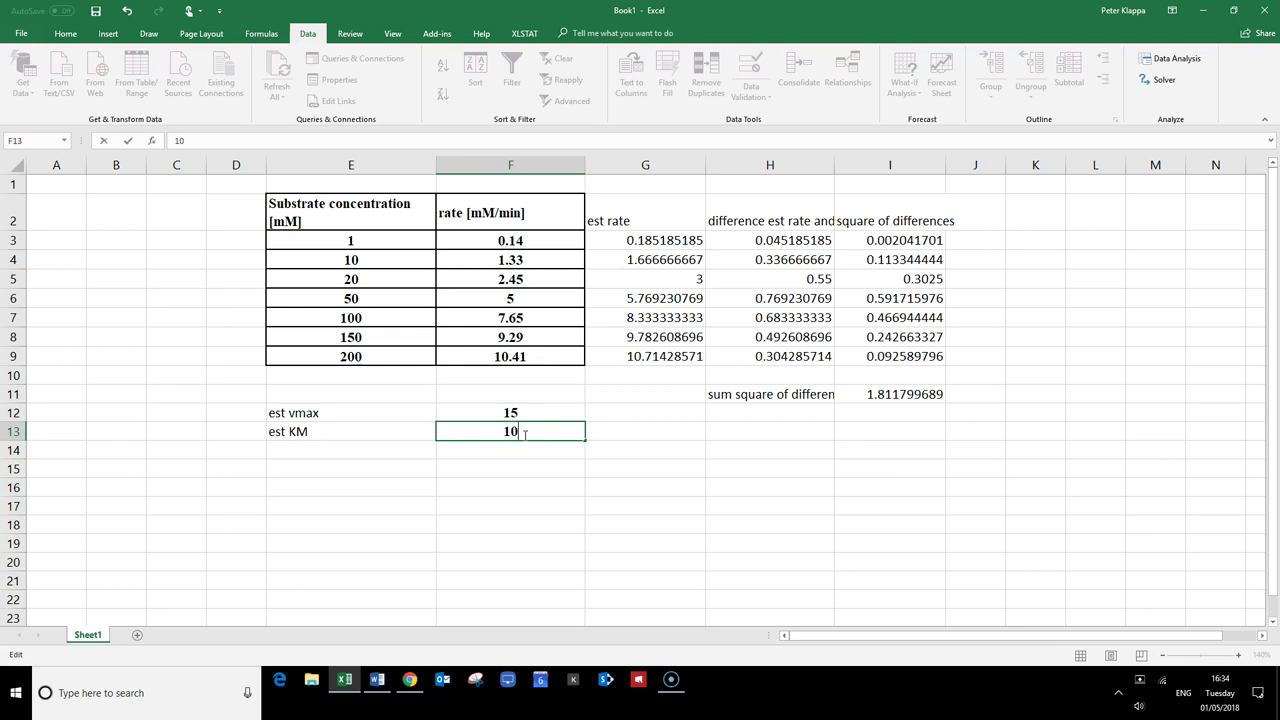
type("100")
key("Return")
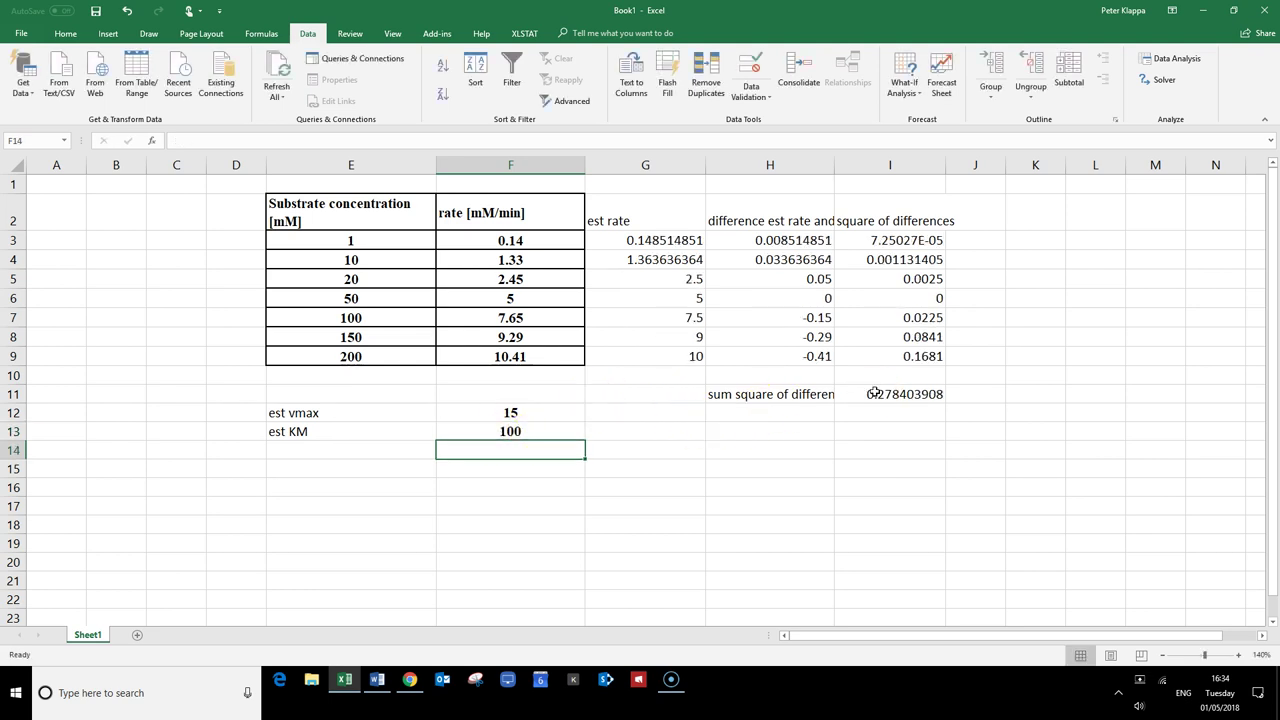
Test an estimated vmax of 16 in F12 and set it back to 15
double_click(537, 414)
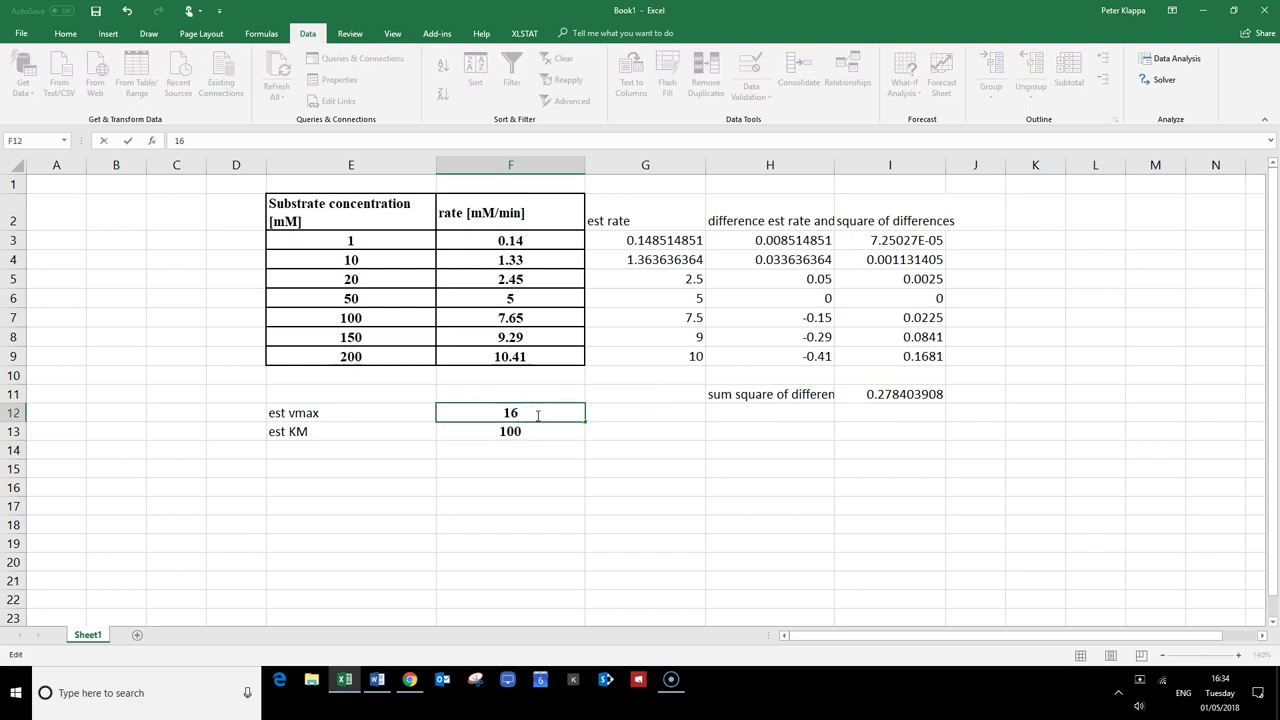
key("Return")
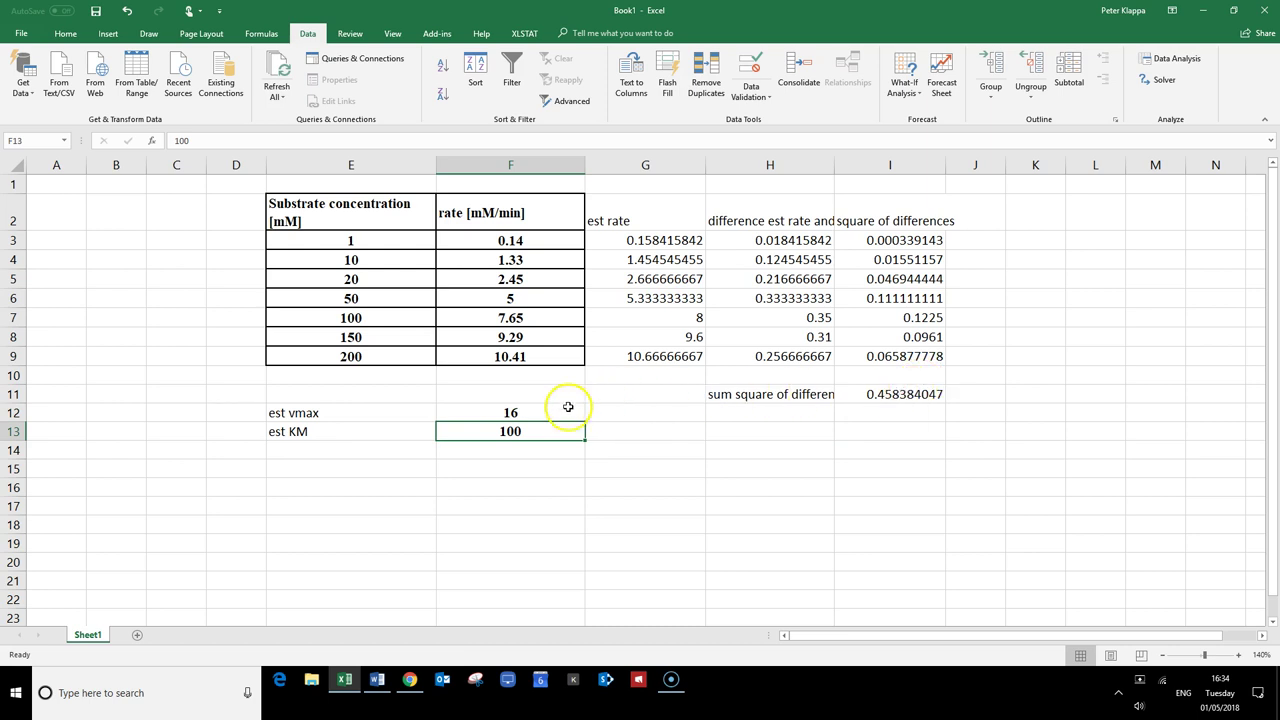
double_click(523, 412)
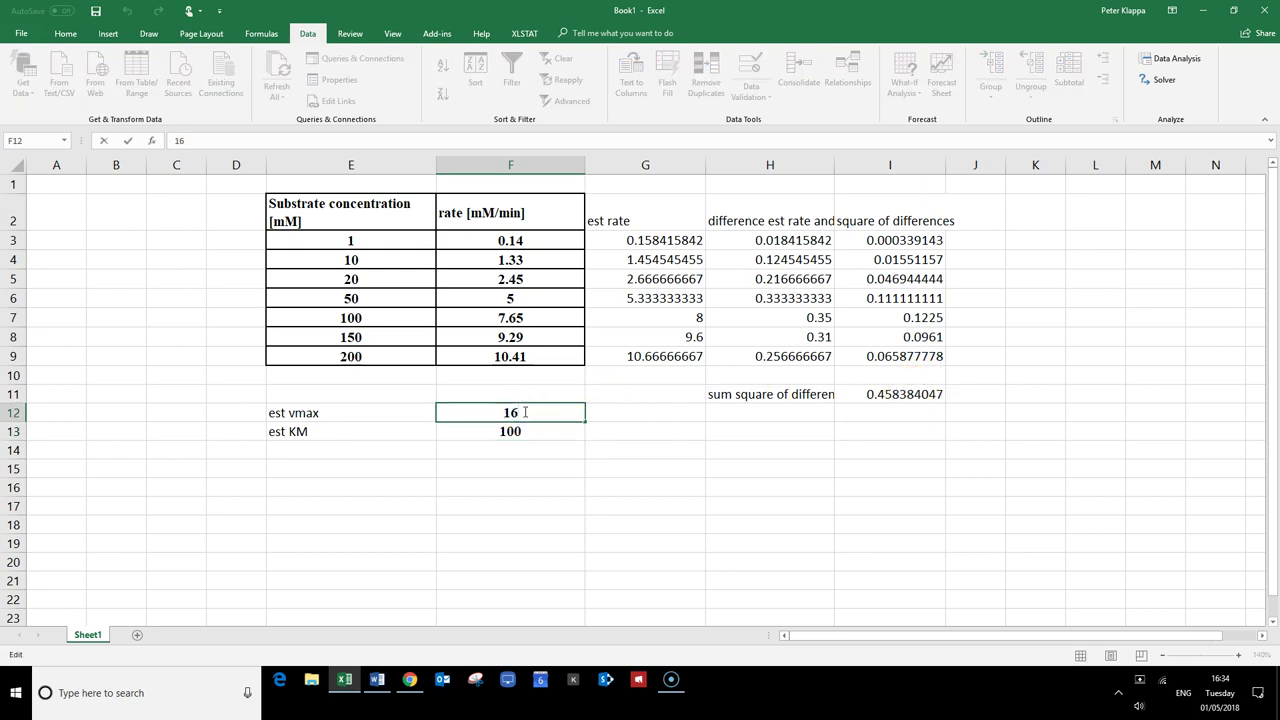
key("Return")
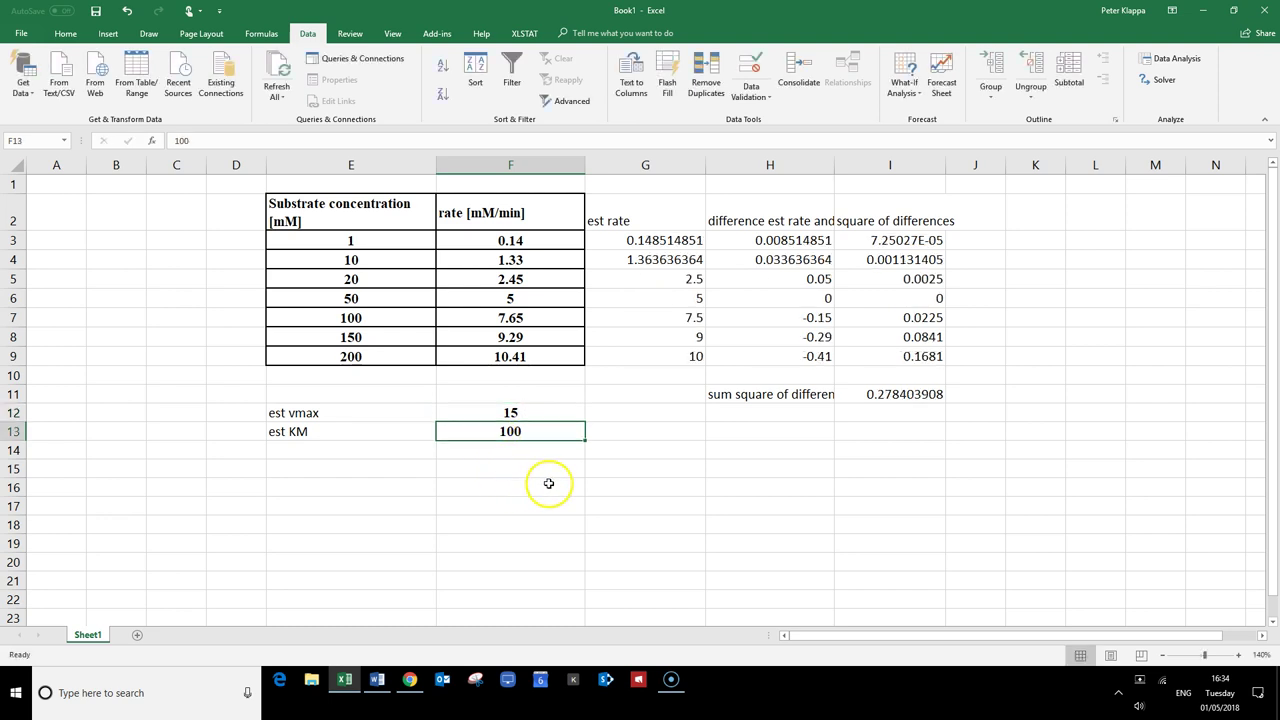
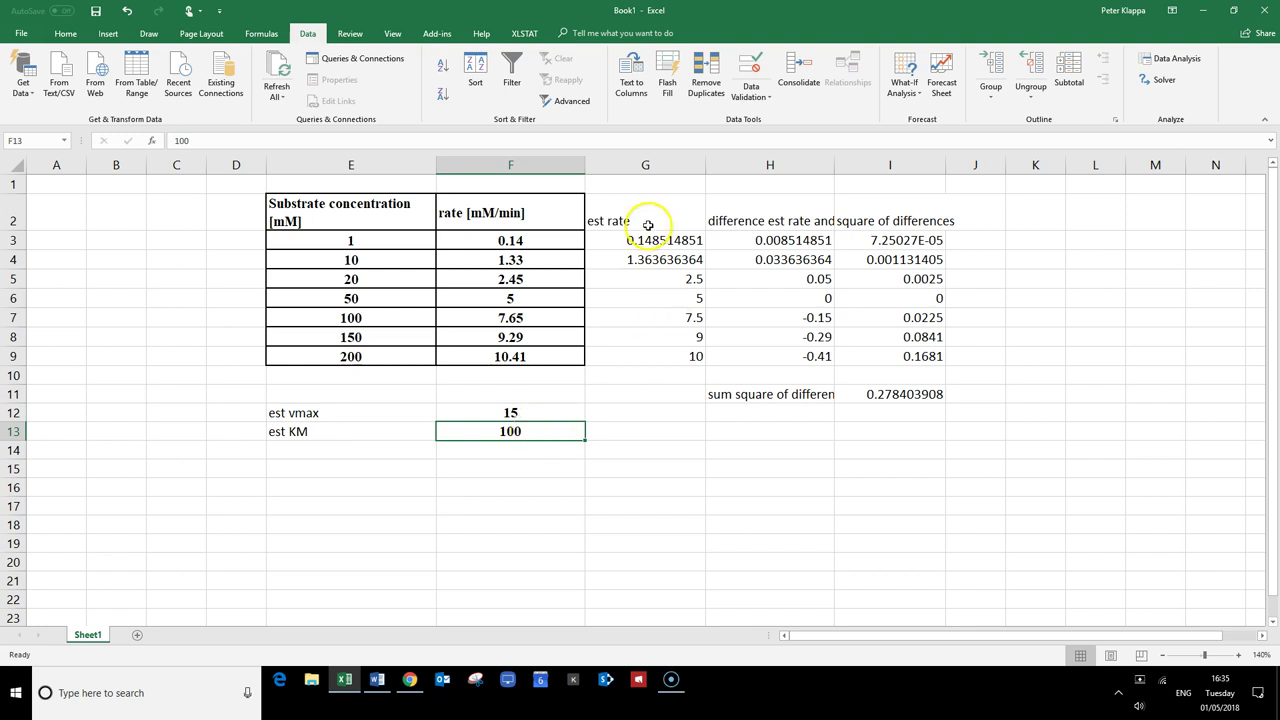
Open Solver and set the sum of squared differences in $I$11 as the objective, with Min as the target
left_click(261, 32)
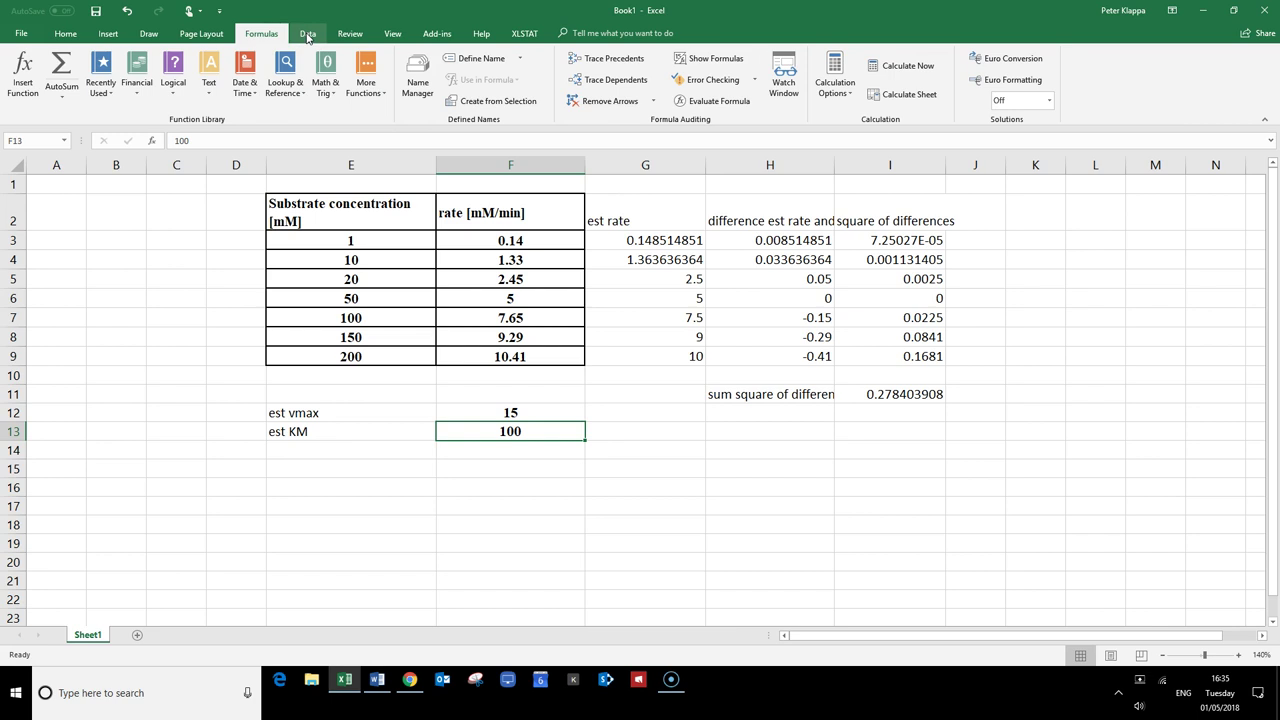
left_click(308, 34)
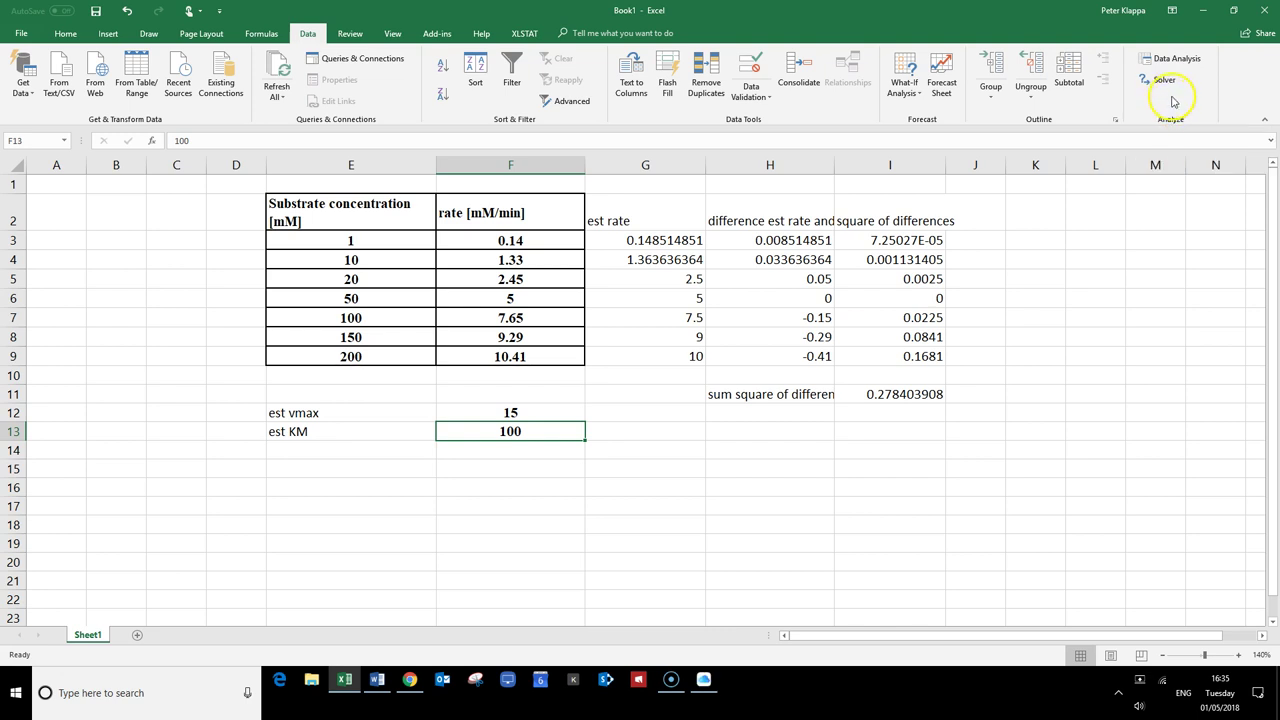
left_click(1166, 82)
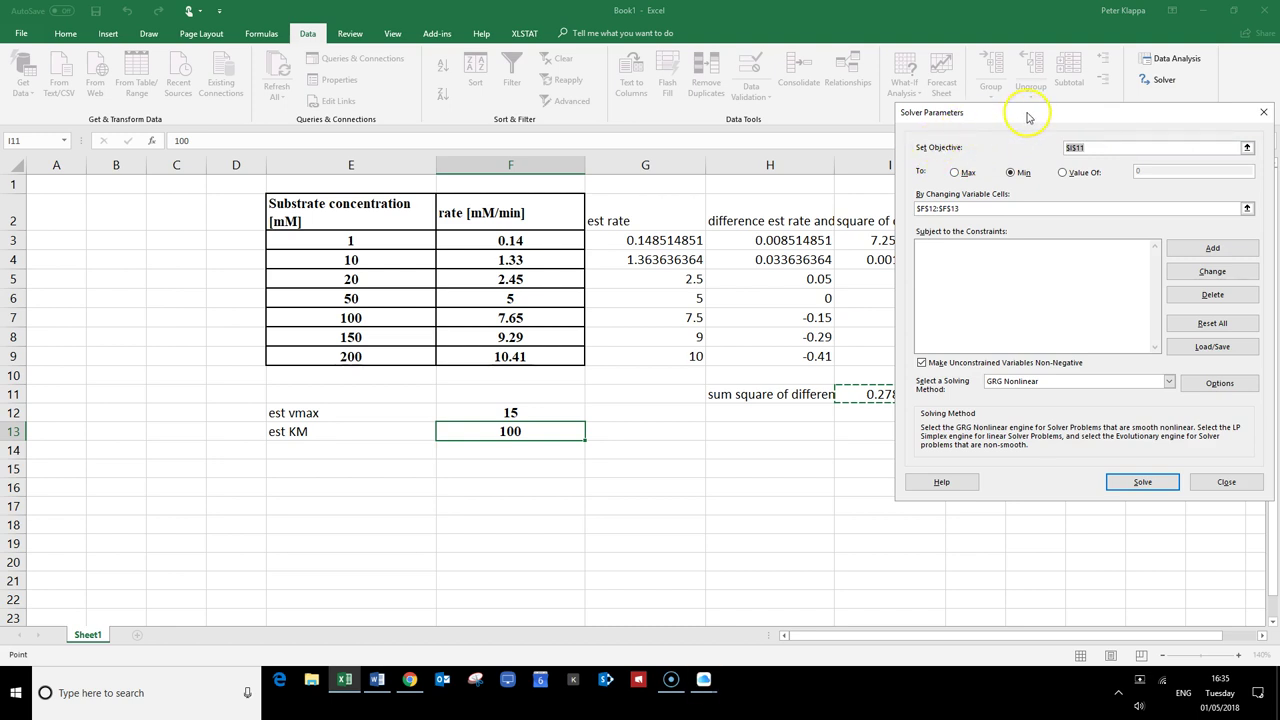
left_click_drag(1030, 115, 1052, 123)
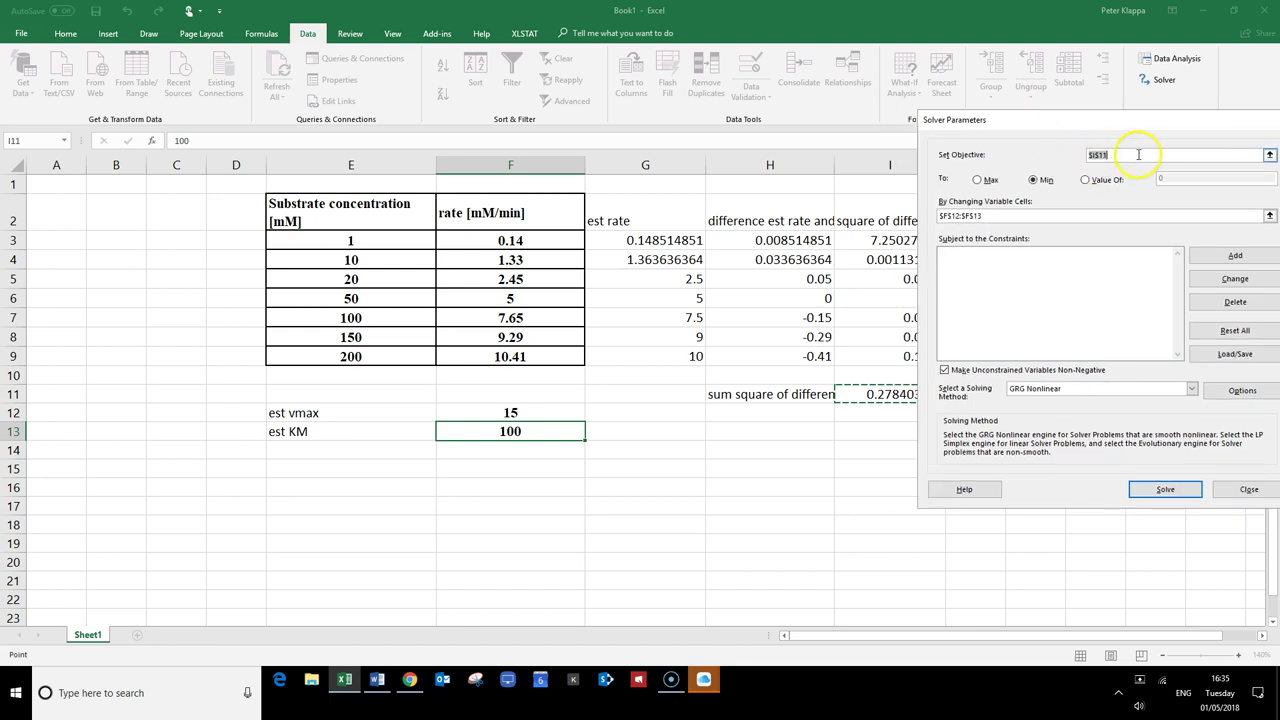
key("BackSpace")
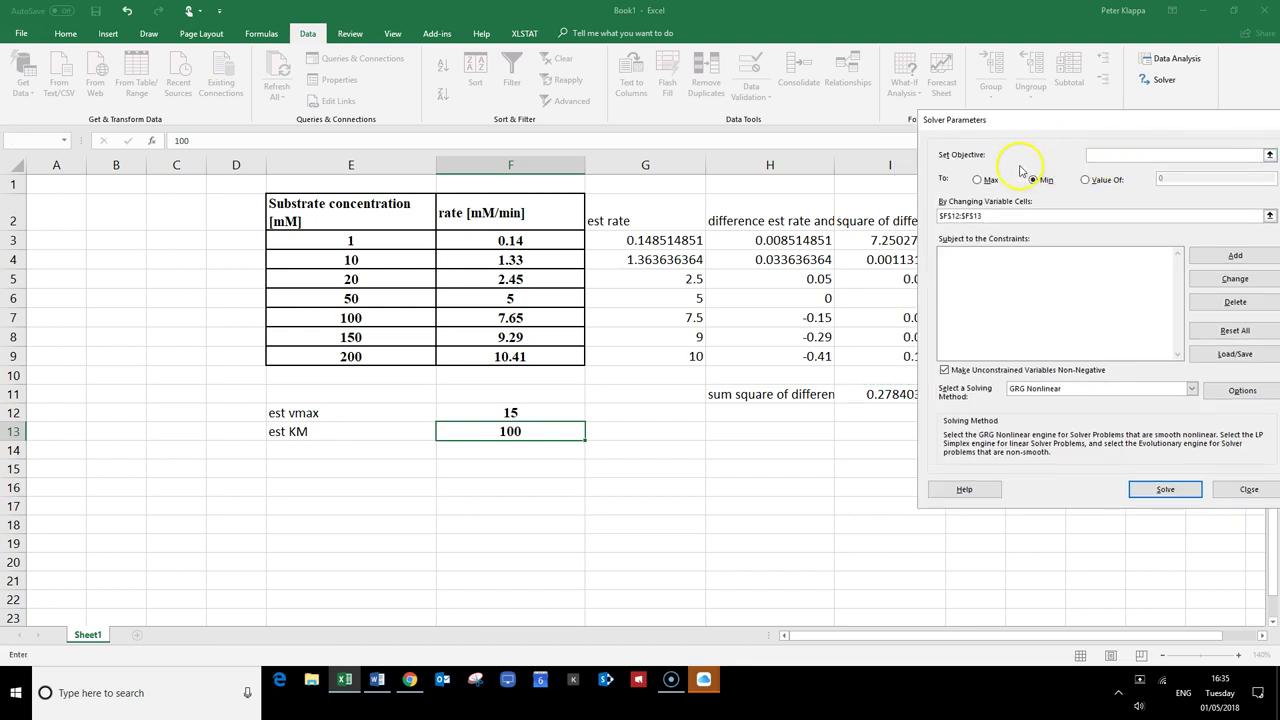
left_click(890, 394)
left_click(1032, 181)
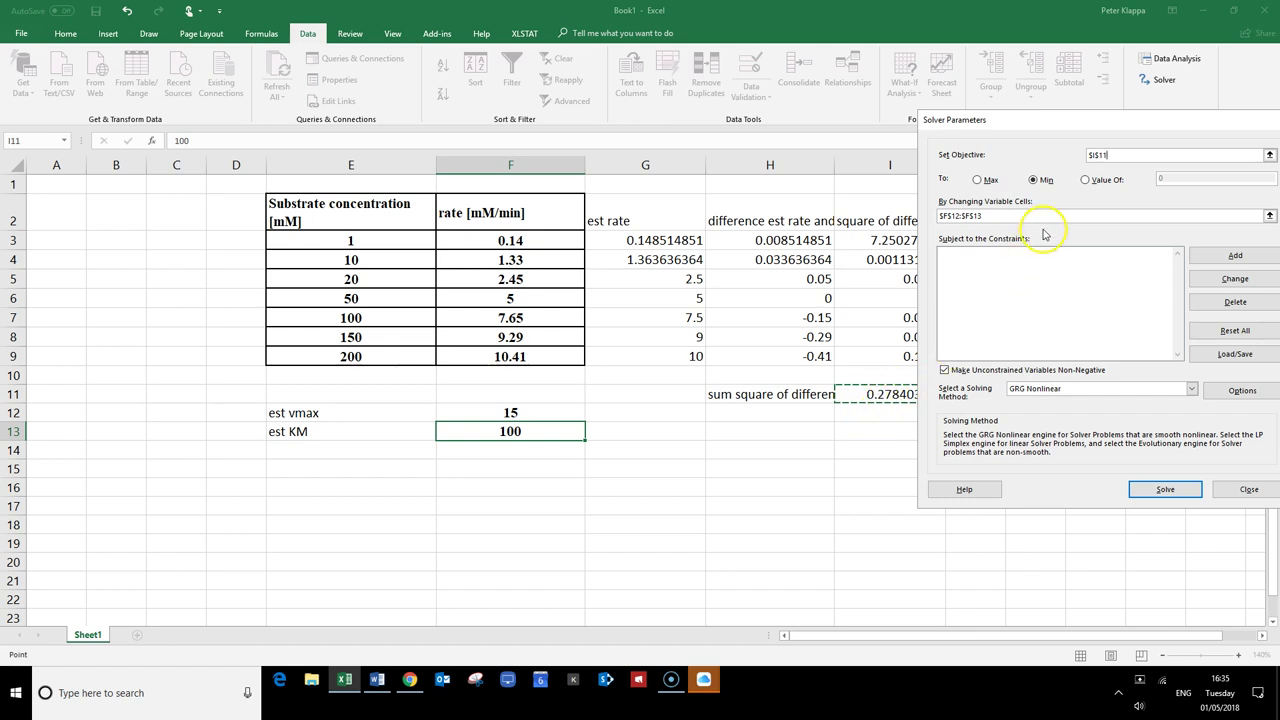
Set Solver's changing variable cells to the estimated vmax and KM in $F$12:$F$13
left_click(973, 217)
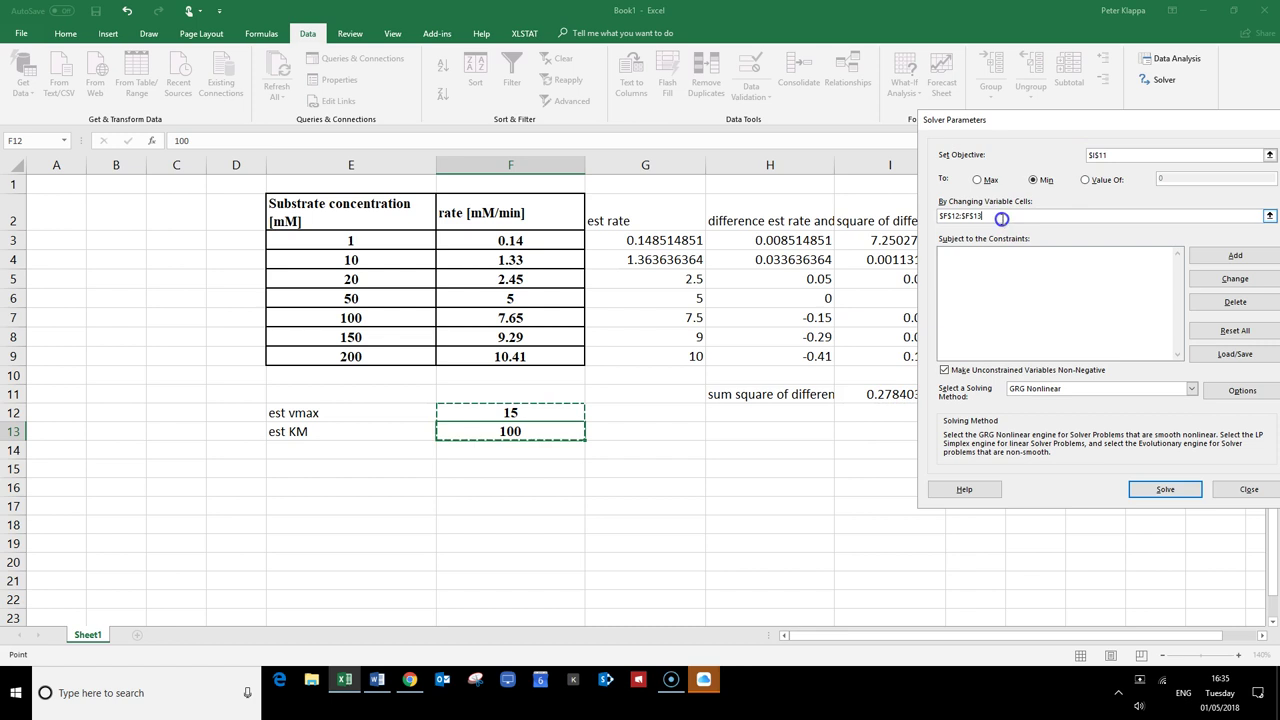
key("BackSpace")
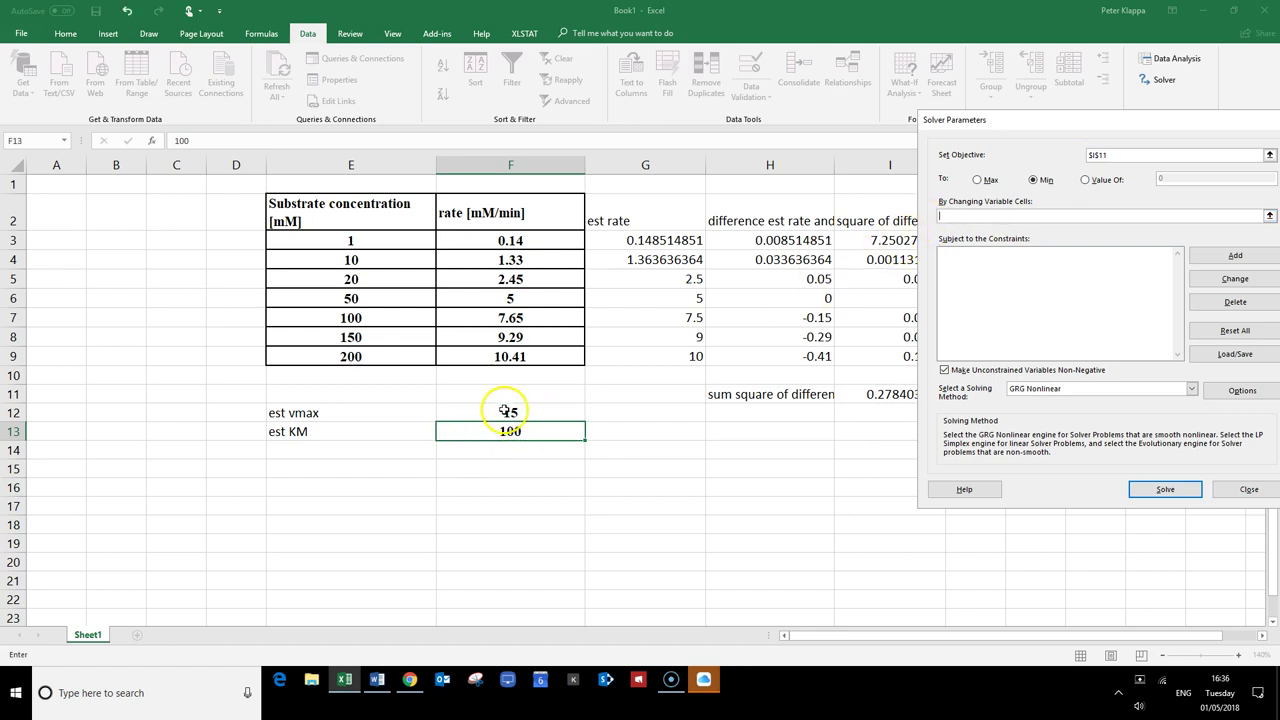
left_click_drag(511, 411, 509, 426)
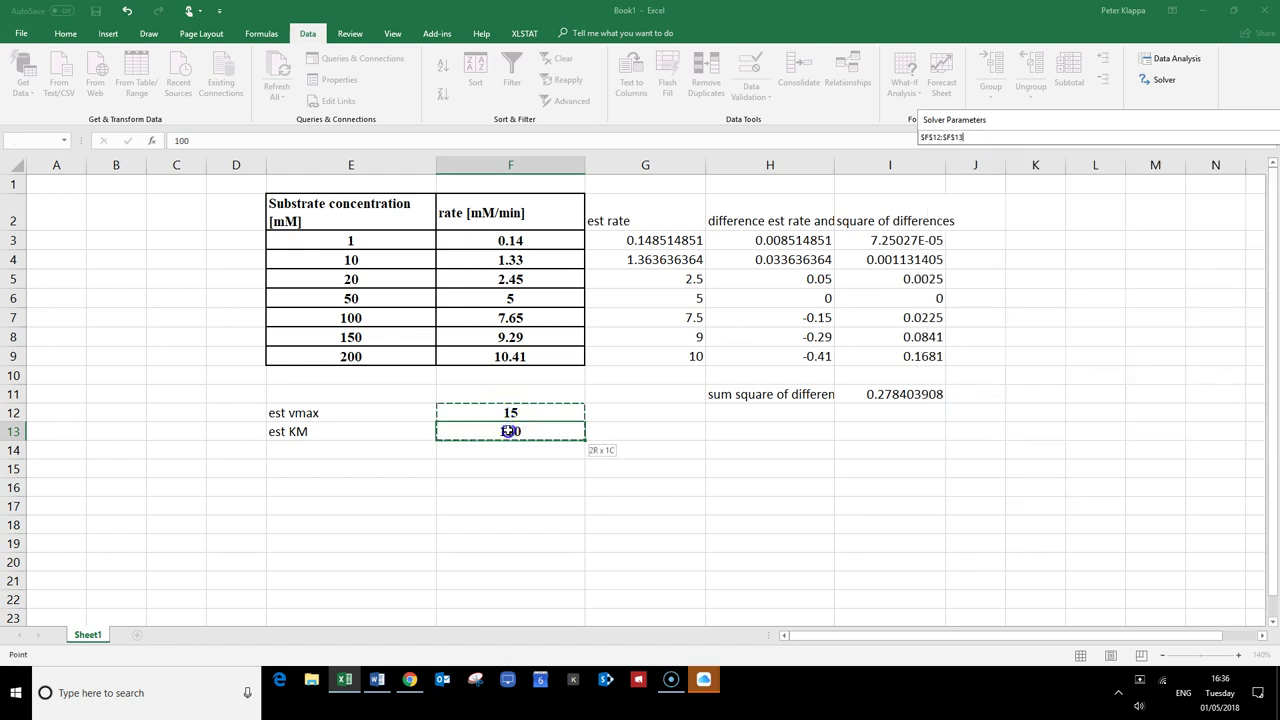
left_click_drag(509, 430, 509, 430)
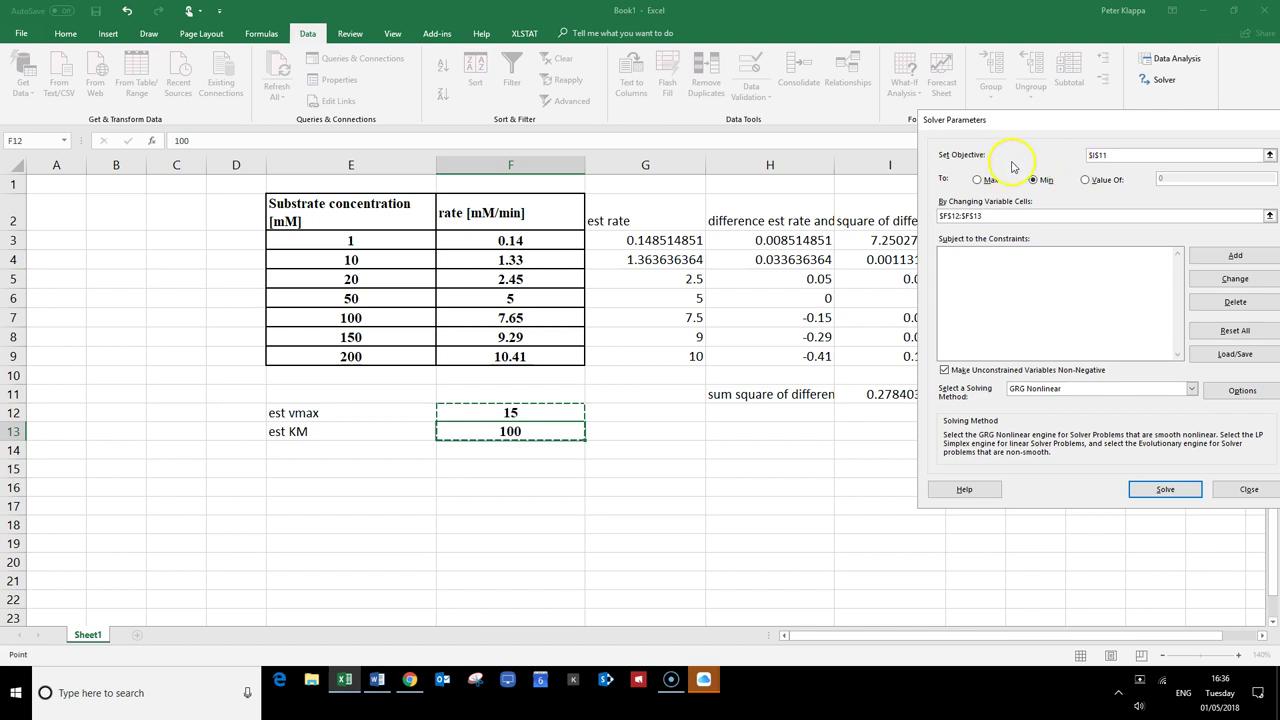
left_click(1075, 215)
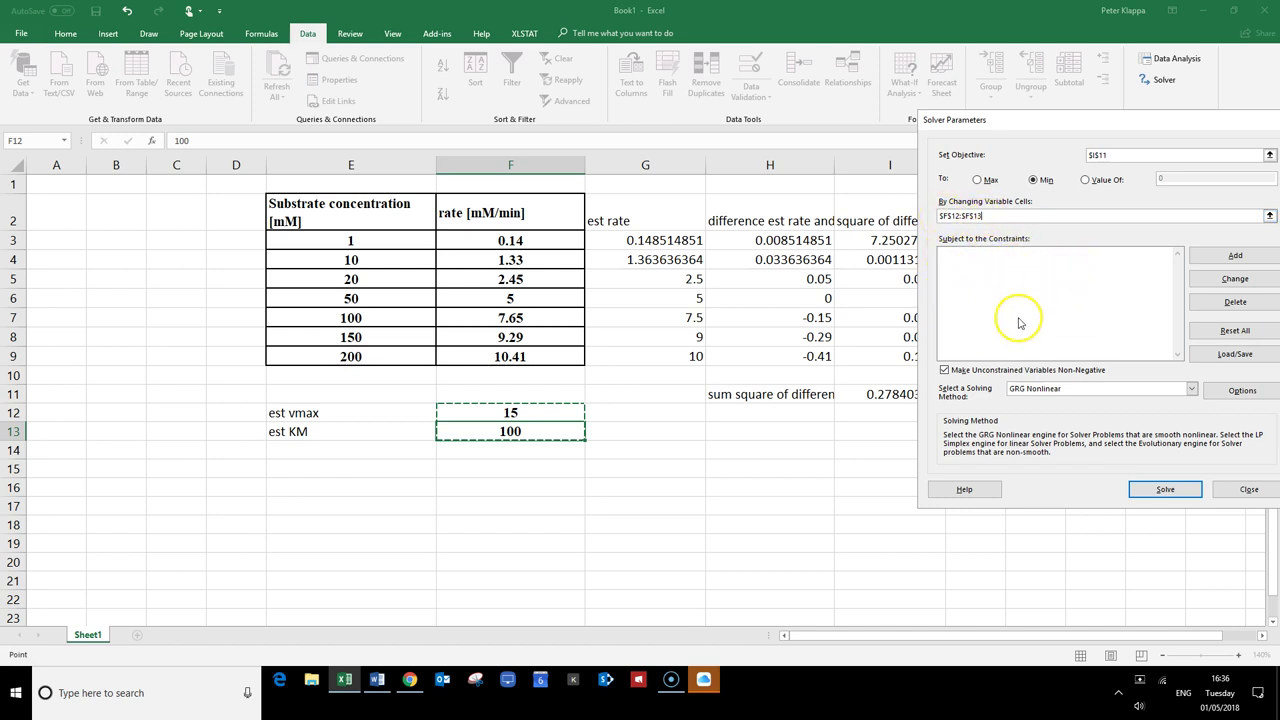
Run Solver with the GRG Nonlinear method and keep the Solver solution
left_click(1177, 493)
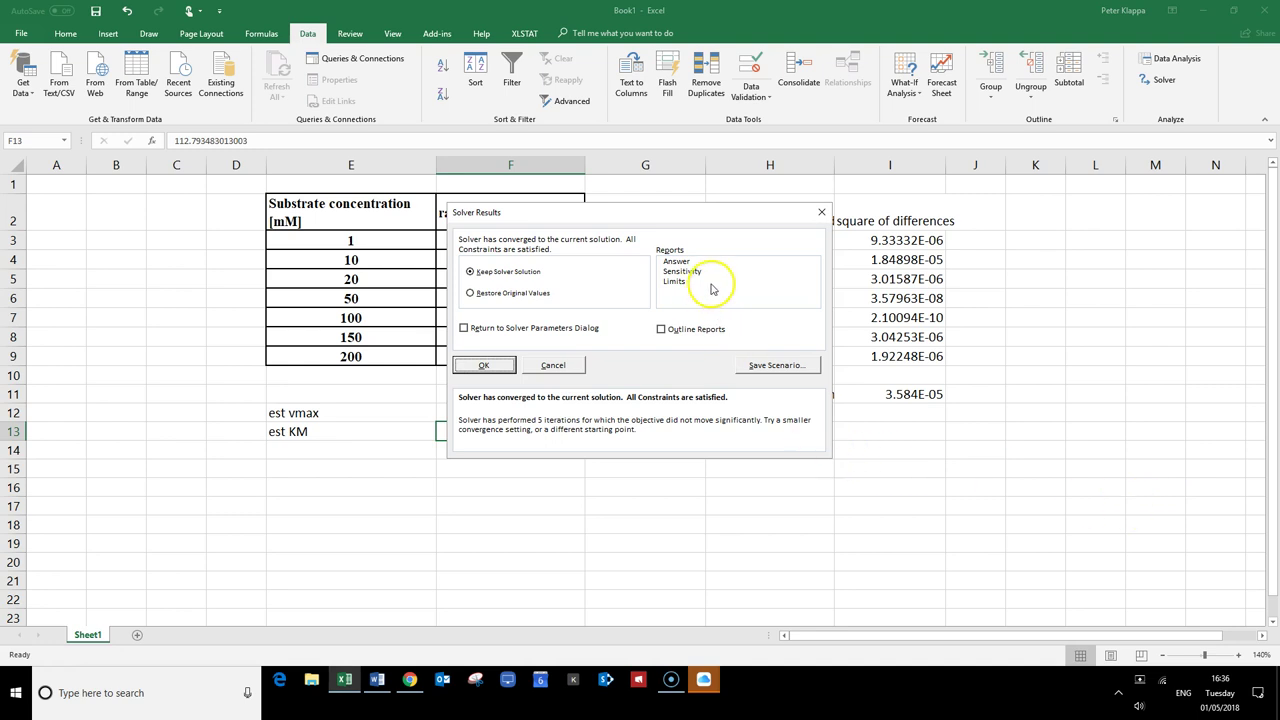
left_click_drag(710, 227, 1032, 435)
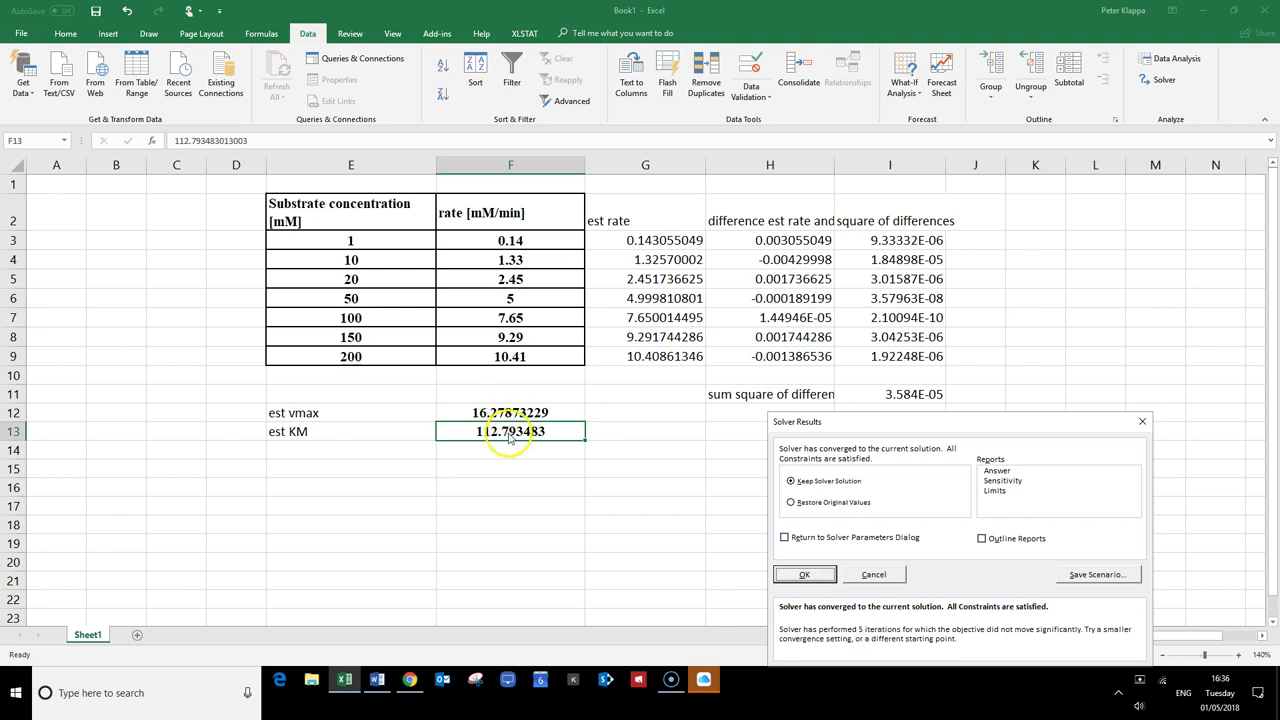
left_click(805, 574)
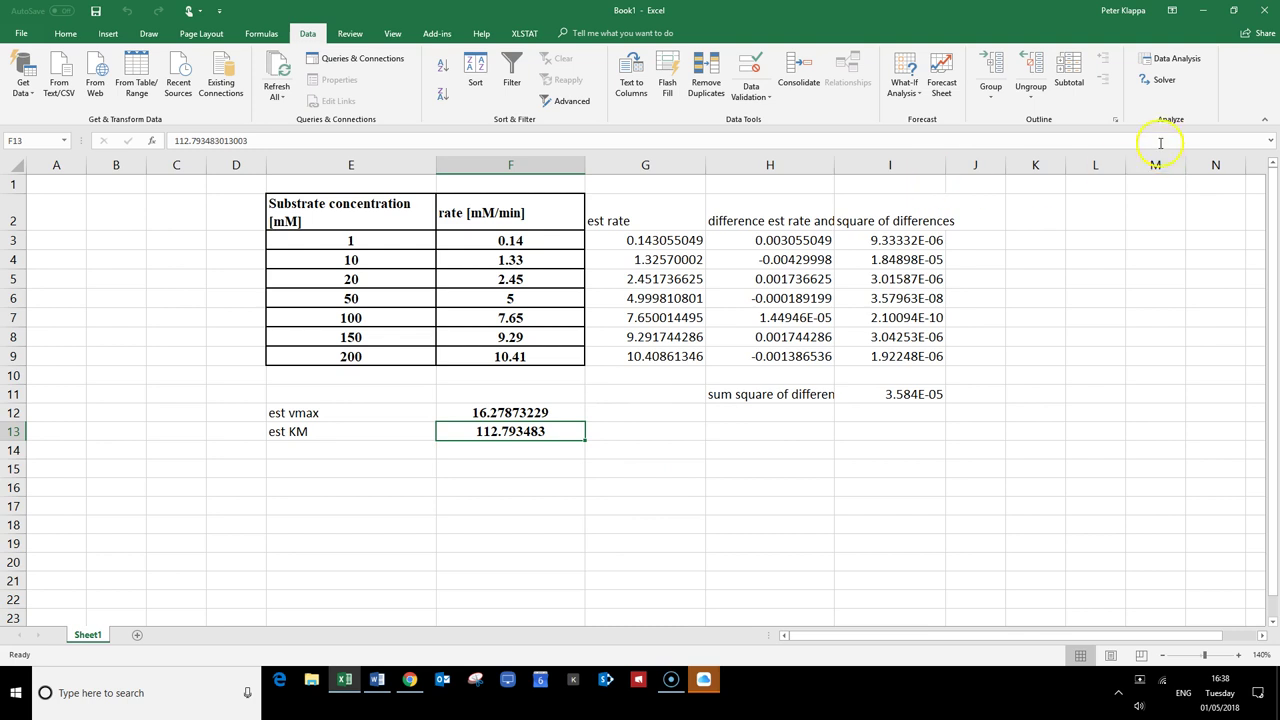
left_click(1166, 82)
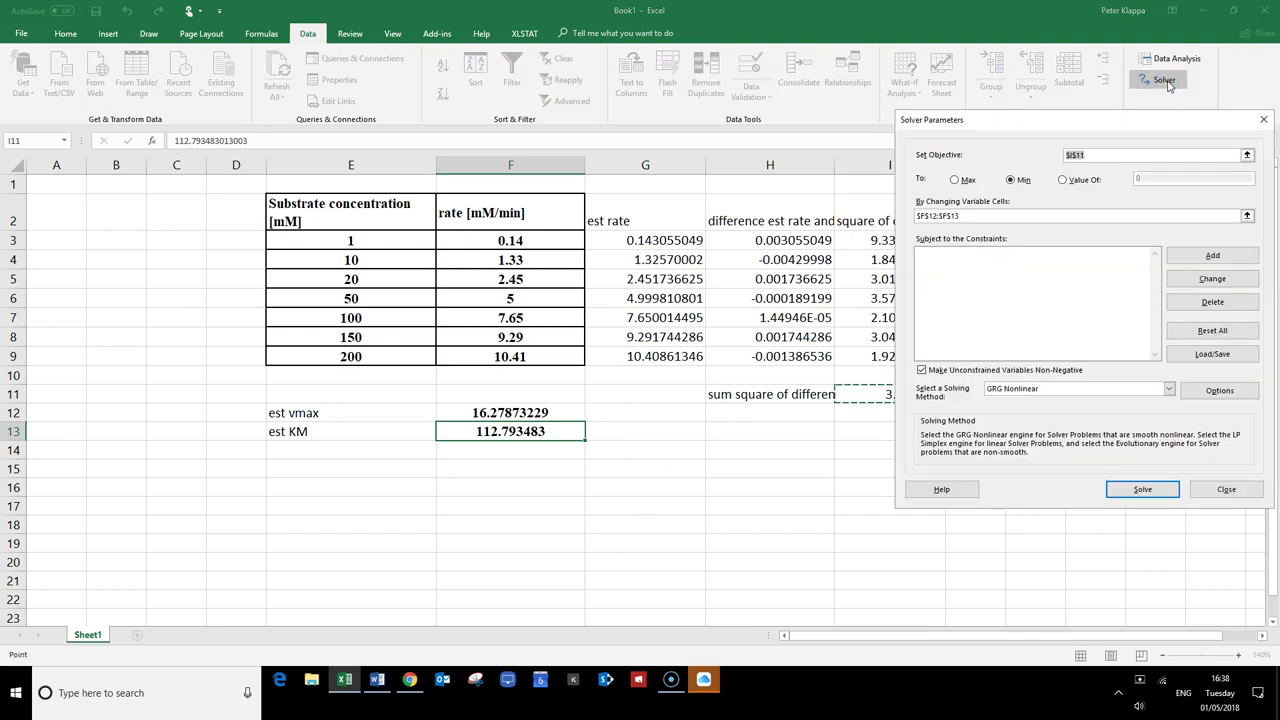
left_click(1228, 492)
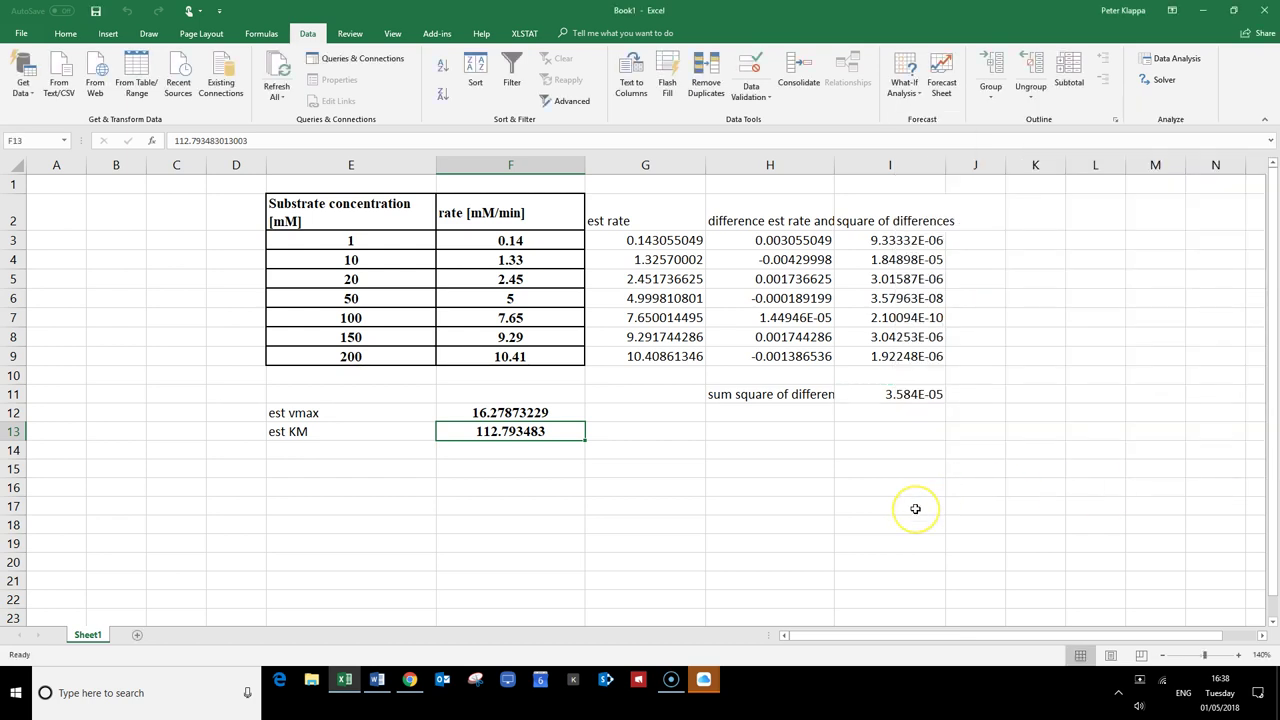